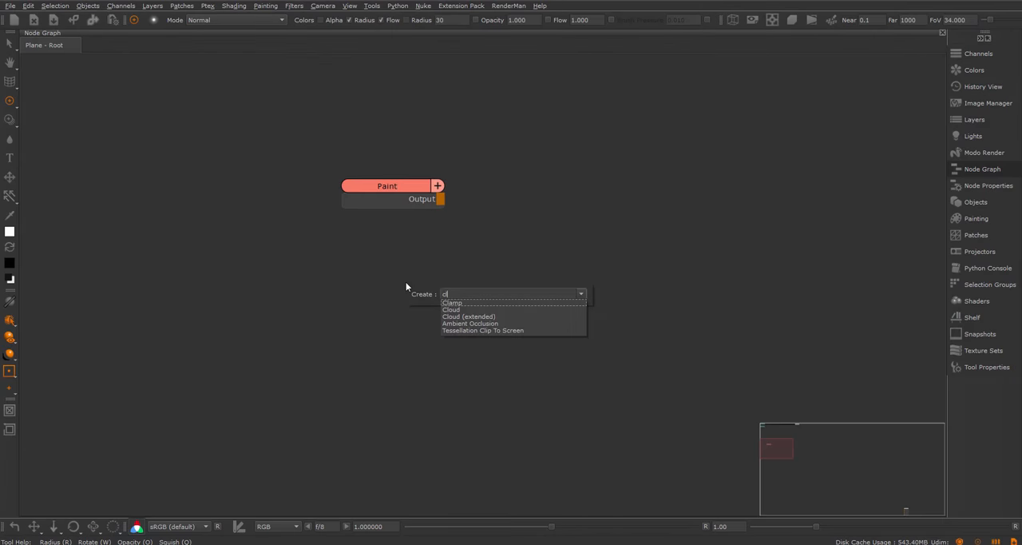
type("oud")
- Create a Cloud node under Paint, then join Paint and Cloud with a new Merge node
key("Return")
left_click_drag(428, 289, 394, 262)
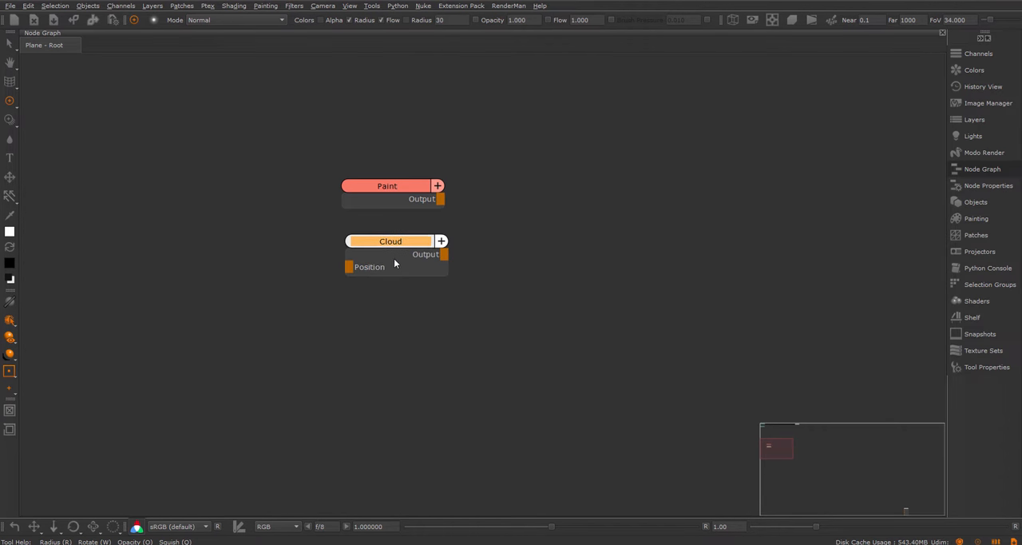
left_click(434, 256)
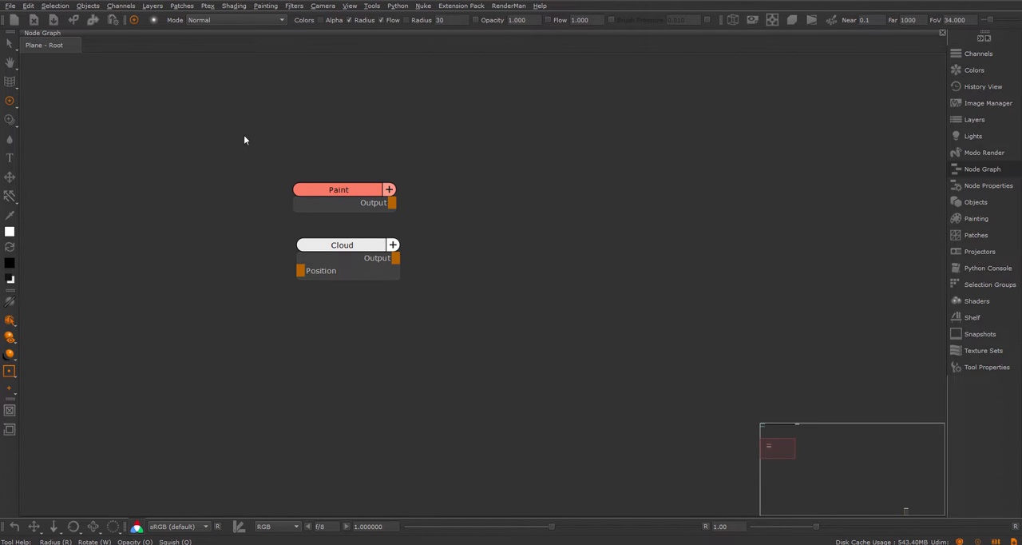
left_click_drag(244, 135, 429, 316)
key("m")
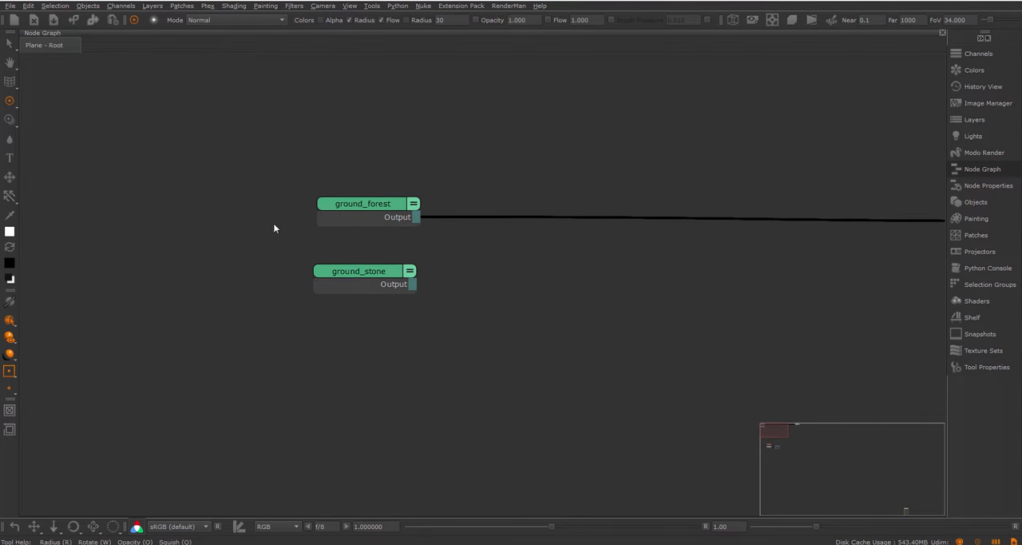
- Marquee-select ground_forest and ground_stone and join them with a Multi-Channel Merge
left_click_drag(223, 150, 444, 307)
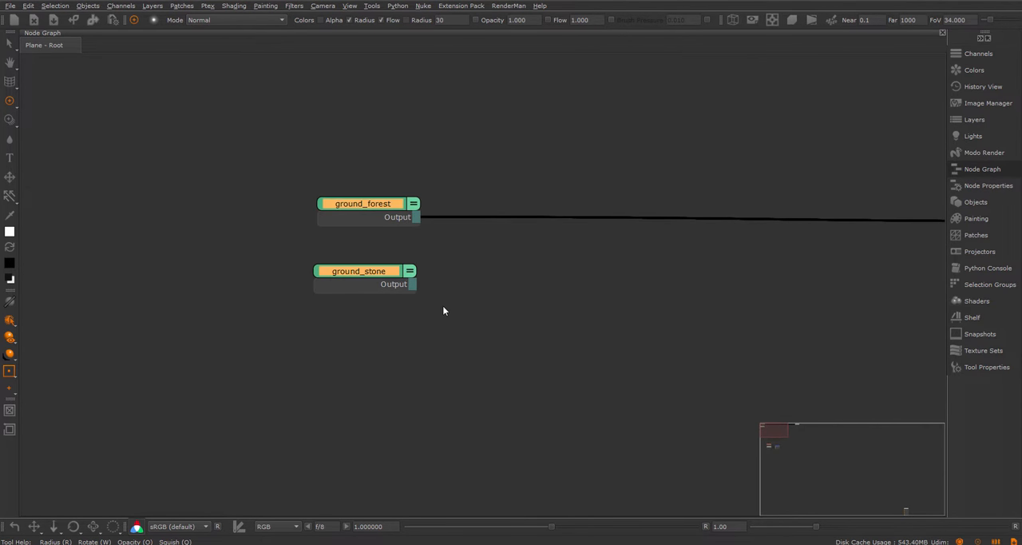
key("m")
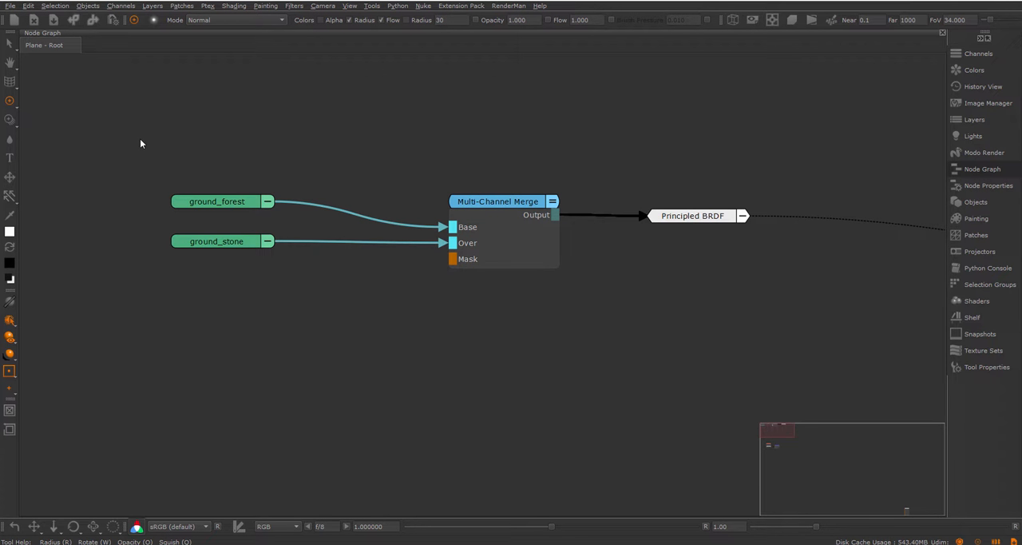
- Add a Height Blend node wired to both ground materials from the node palette
left_click_drag(140, 143, 283, 278)
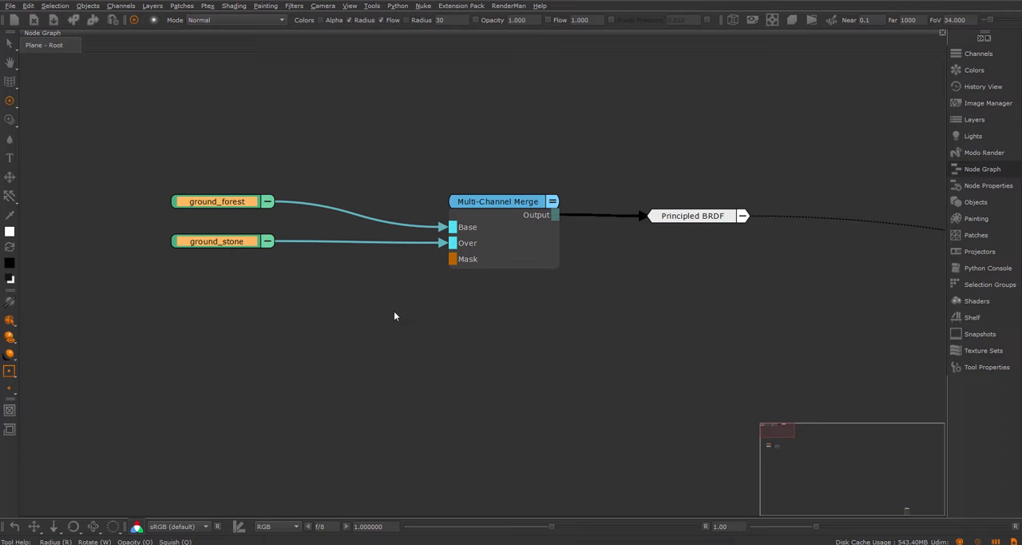
key("c")
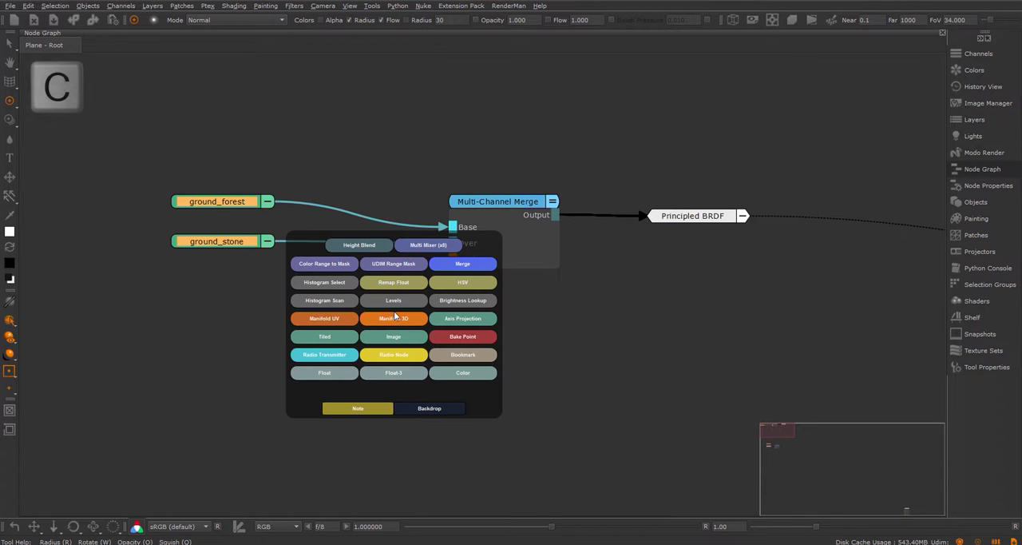
left_click(364, 245)
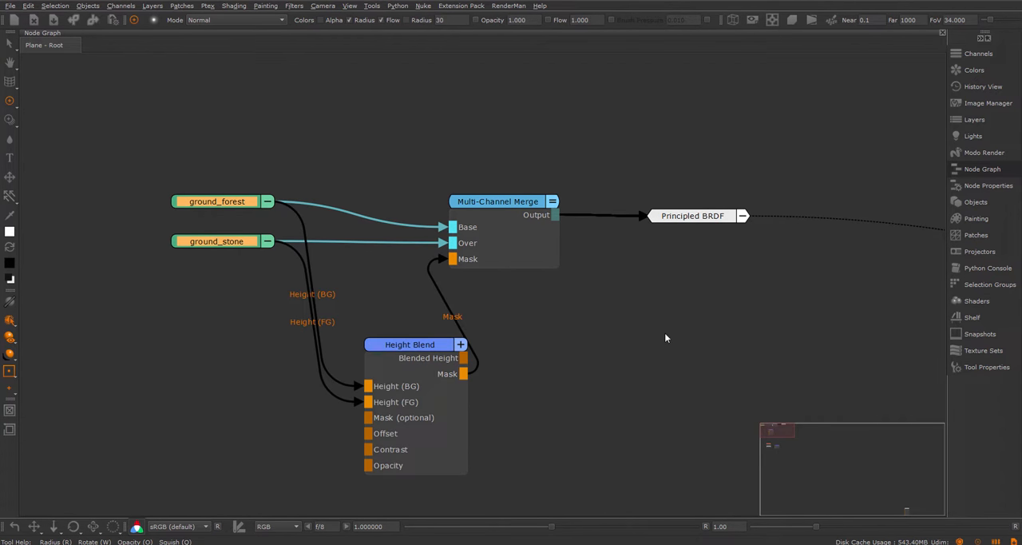
- Adjust the blend's Height Offset slider to 0.468 while watching the 3D view
key("ctrl+alt+h")
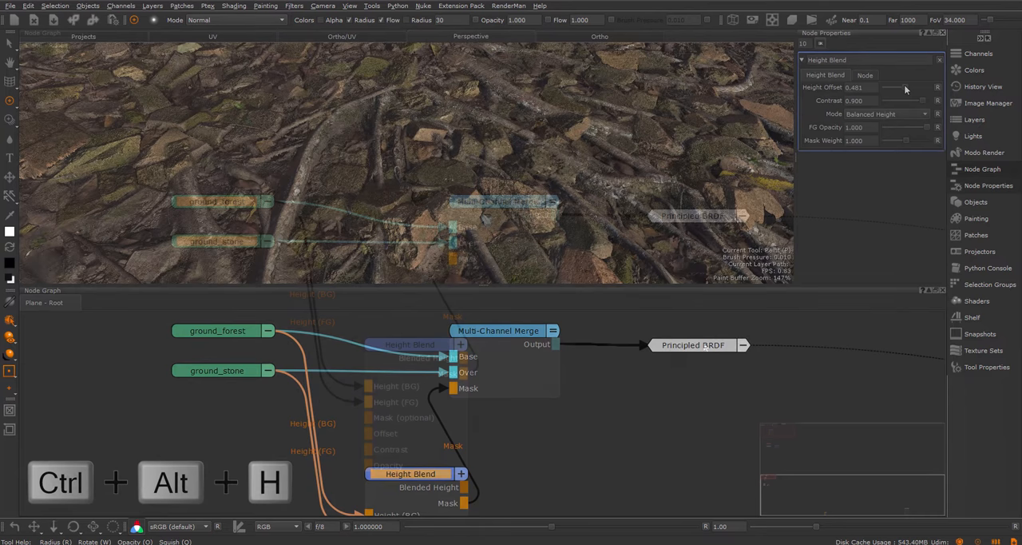
left_click_drag(904, 85, 908, 85)
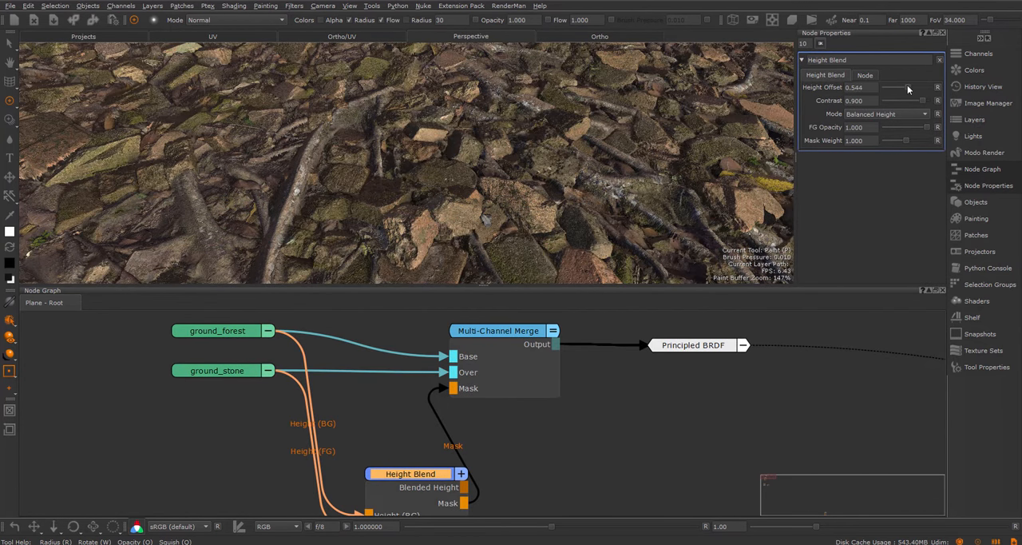
left_click_drag(907, 85, 905, 85)
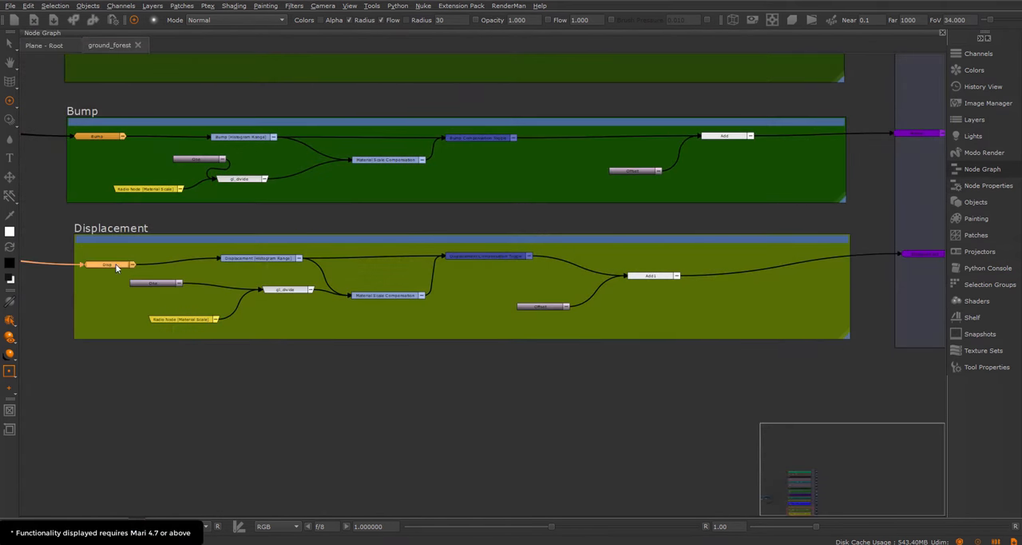
- Move the Material Scale Radio Node left and straighten the Displacement nodes' layout
left_click(504, 258)
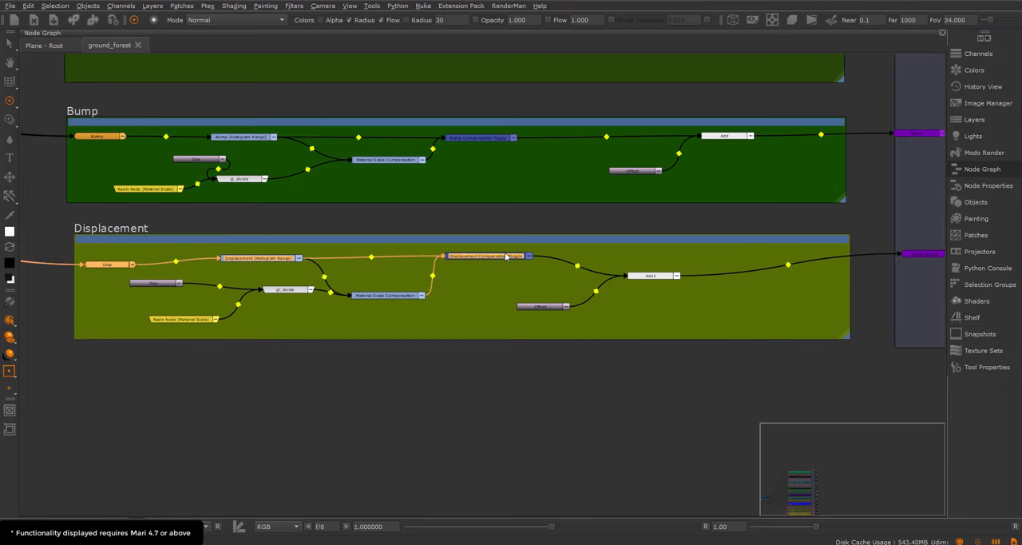
left_click(360, 316)
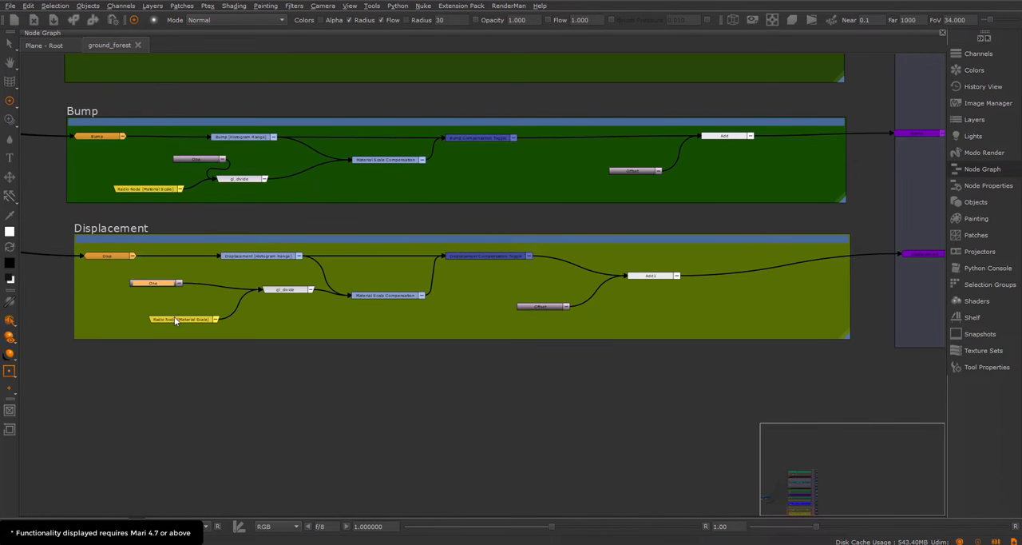
left_click_drag(174, 316, 157, 316)
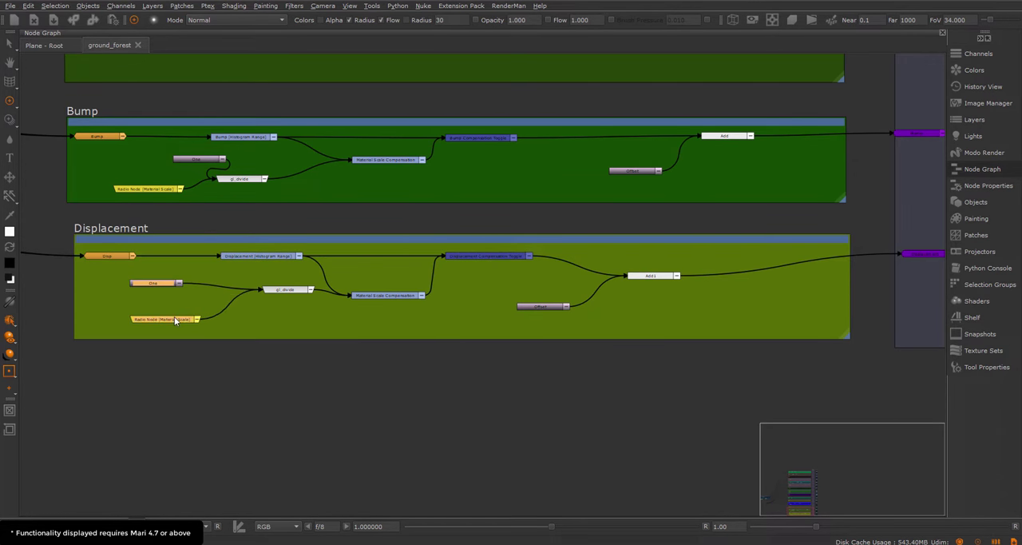
left_click(380, 297)
key("l")
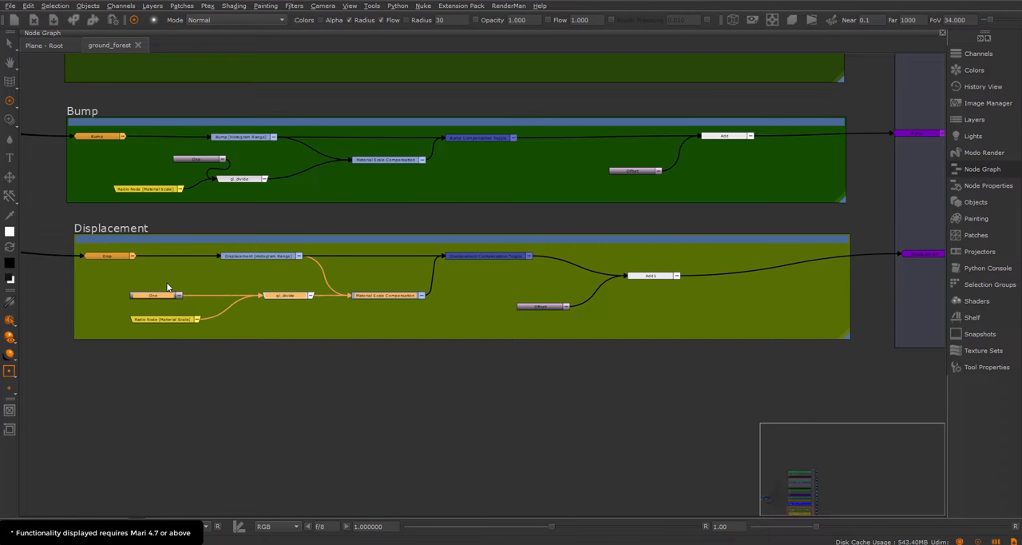
left_click(650, 276)
left_click(503, 257)
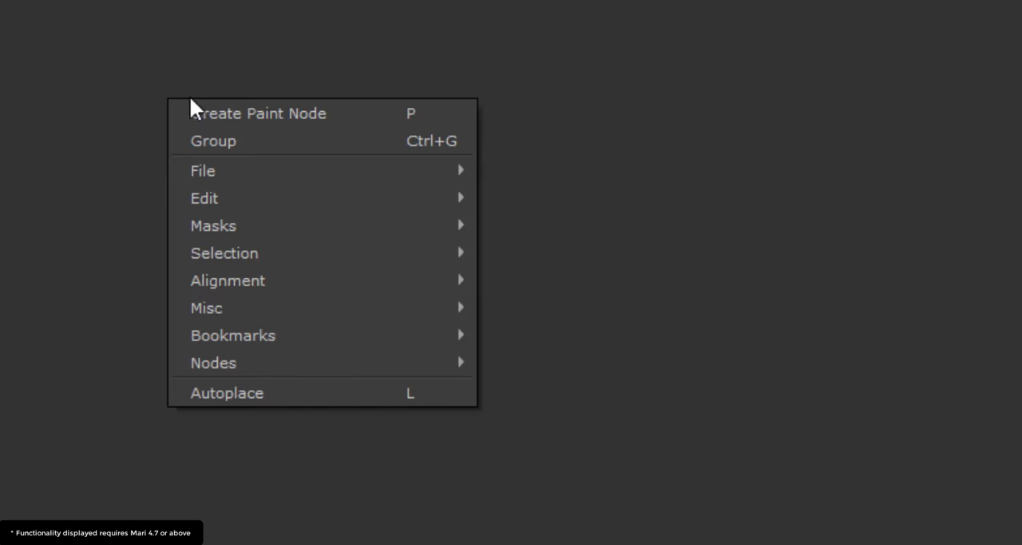
mouse_move(227, 280)
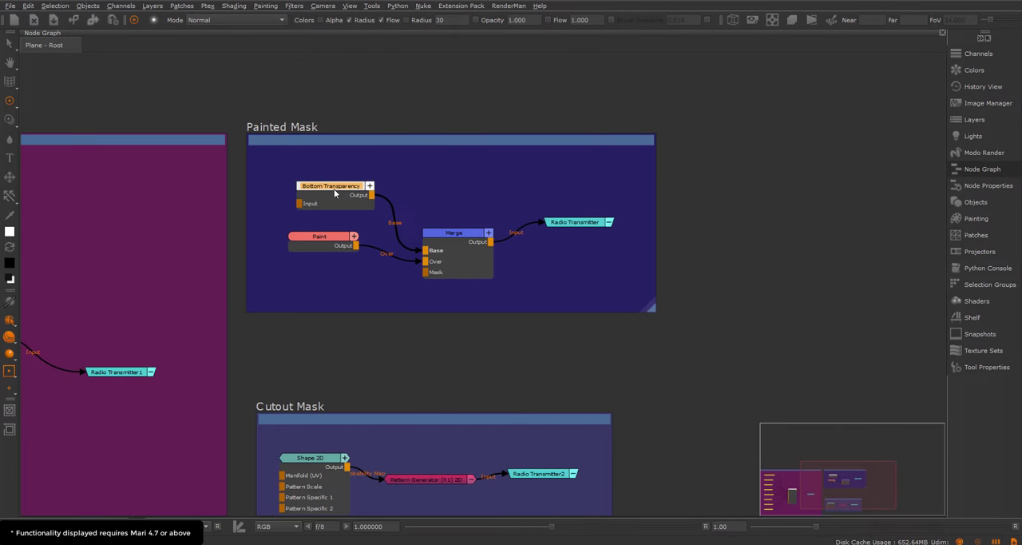
- Top-align and collapse the Bottom Transparency chain, then select the three mask backdrops
left_click(334, 188)
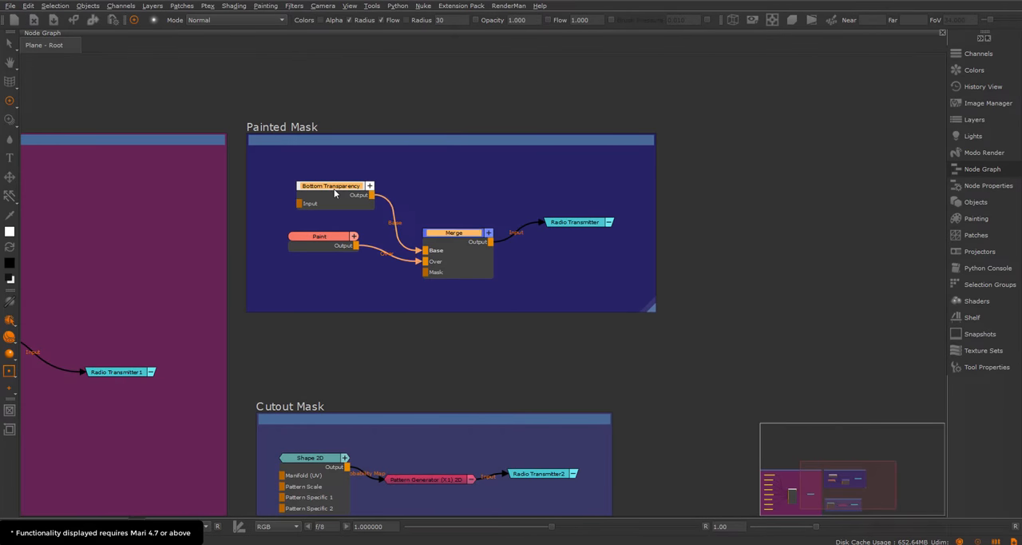
key("ctrl+alt+Up")
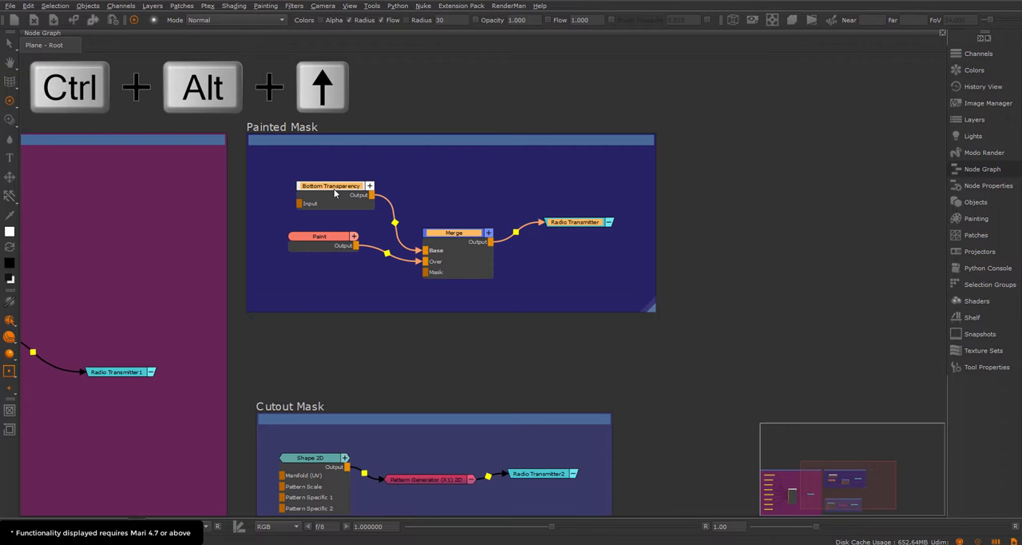
key("ctrl+alt+Down")
left_click(543, 239)
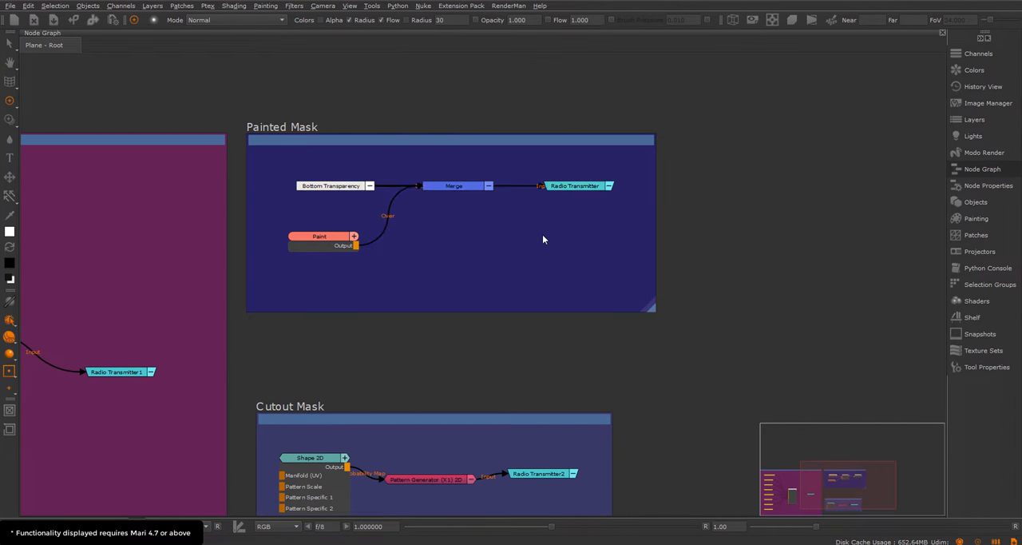
scroll(826, 245, "down", 4)
left_click_drag(332, 68, 741, 347)
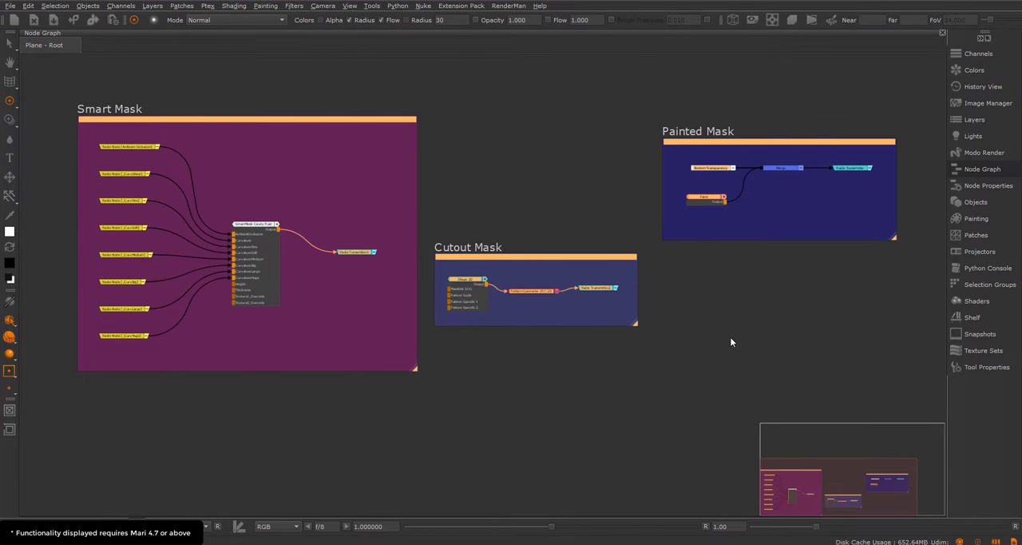
- Align the selected mask backdrops along their bottoms
key("l")
key("shift+l")
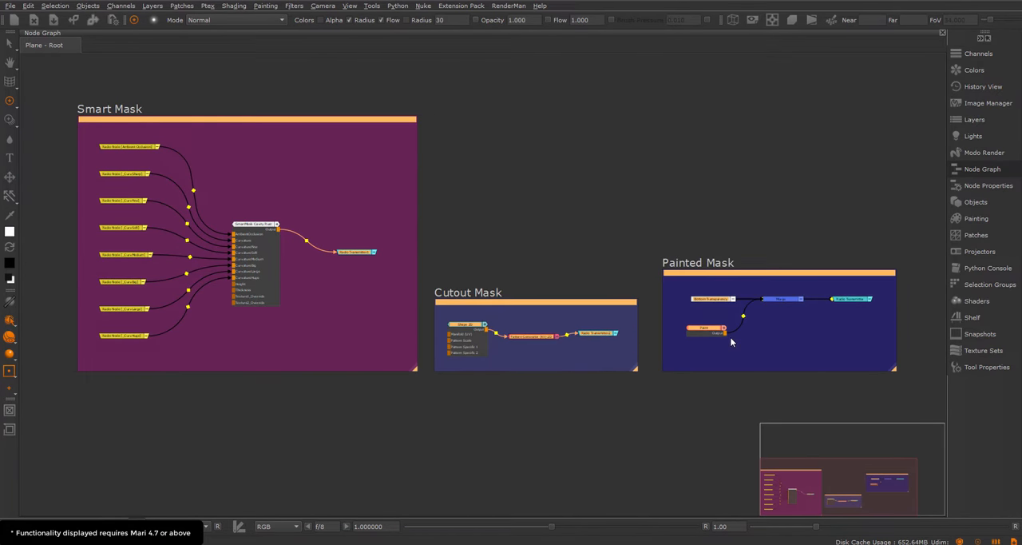
key("ctrl+z")
key("ctrl+shift+z")
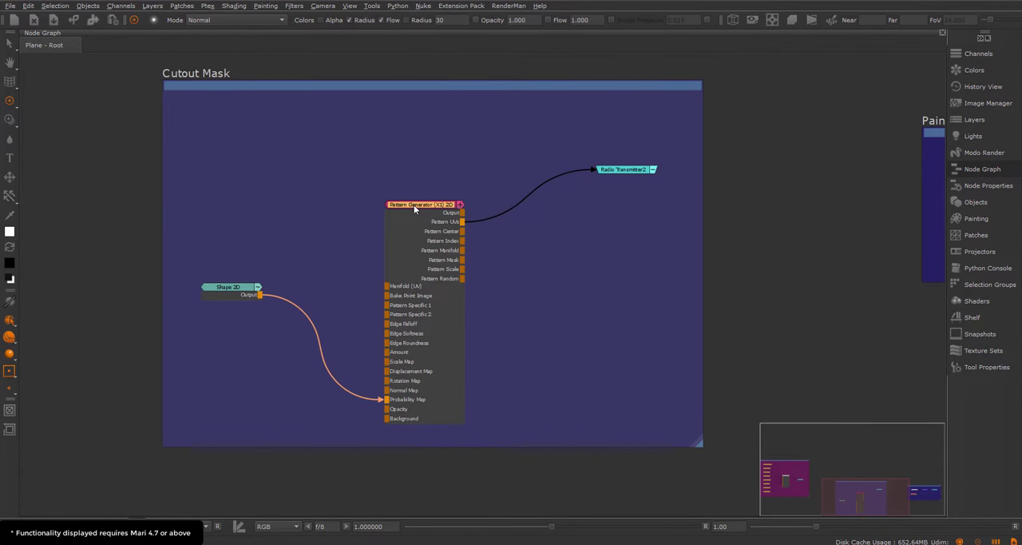
- Cycle the Pattern Generator's alignment against Radio Transmitter2 and Shape 2D
left_click(413, 205)
key("shift+t")
key("shift+t")
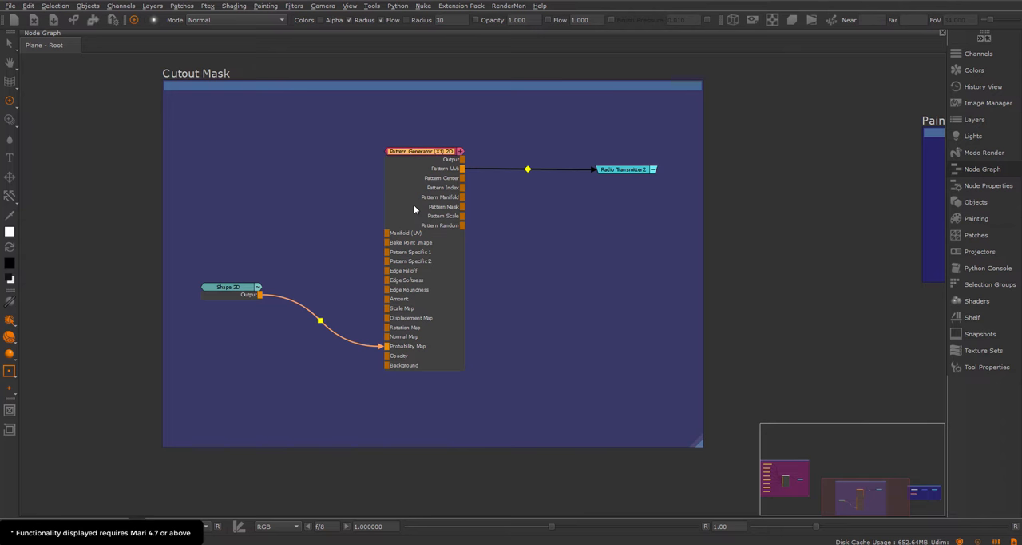
key("shift+t")
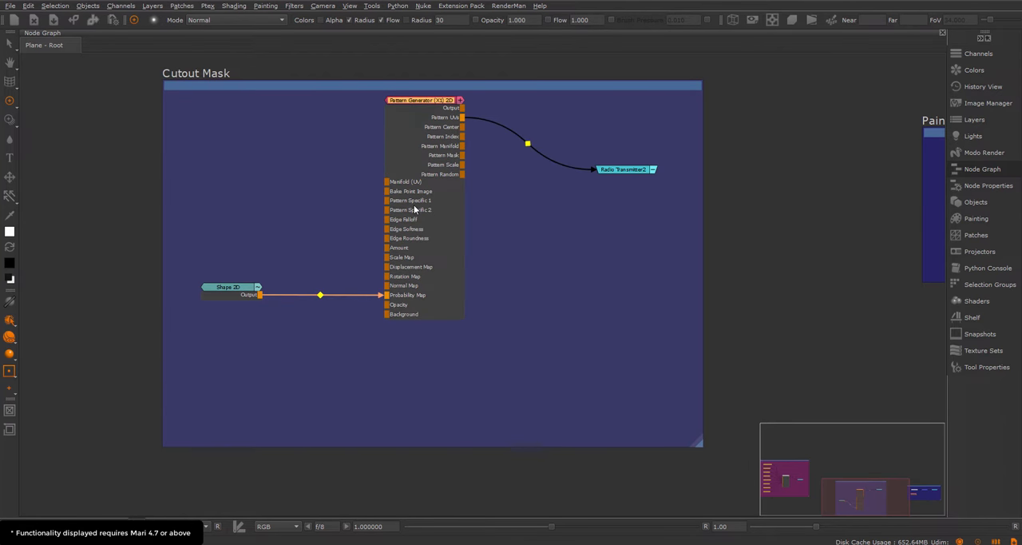
key("shift+t")
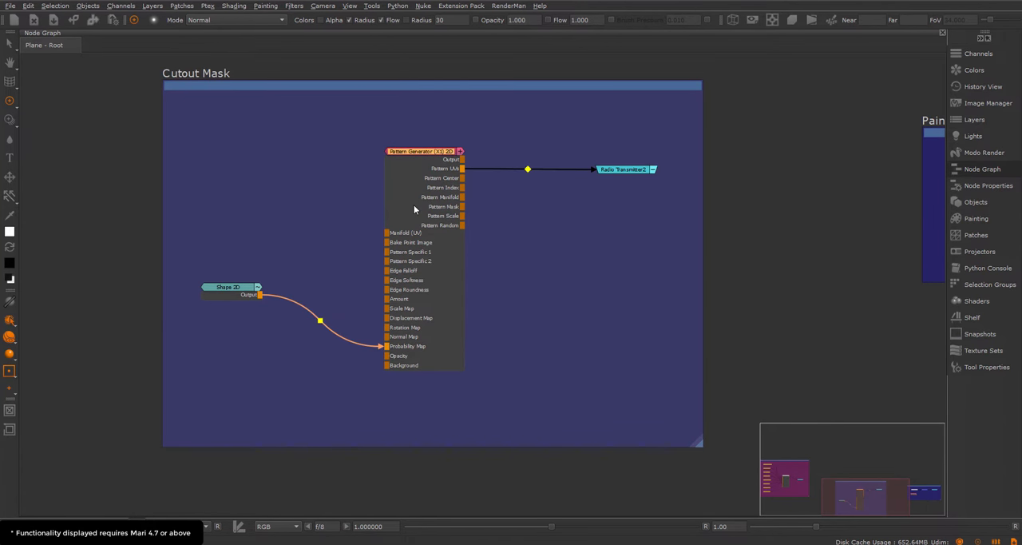
key("shift+t")
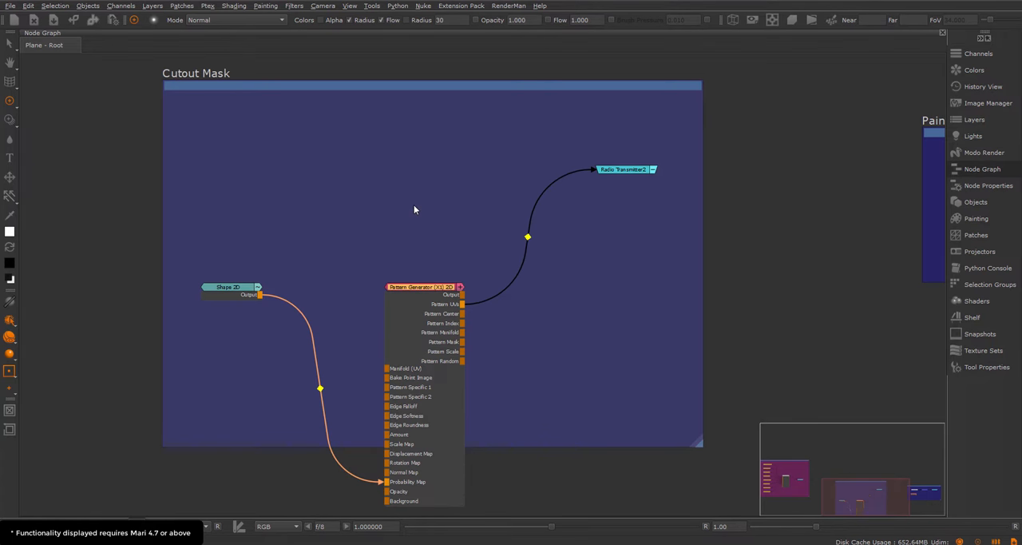
key("shift+t")
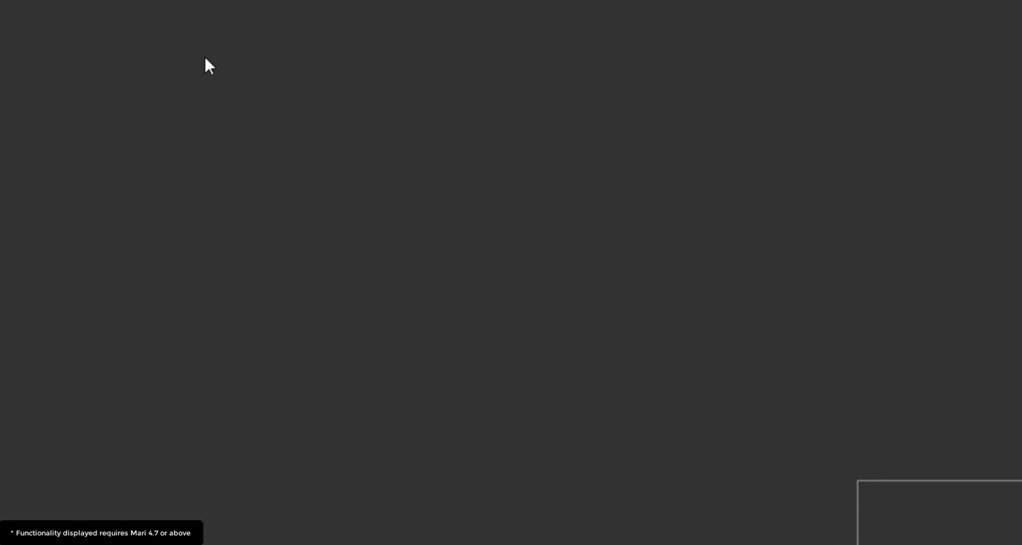
- Show the Selection menu and expand the Smart Stream Selection help section
right_click(205, 57)
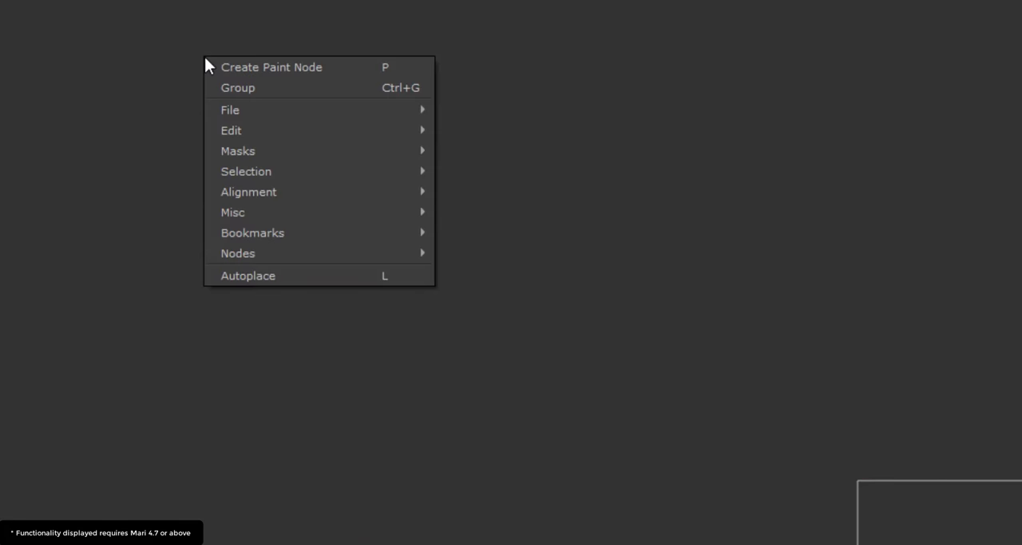
mouse_move(246, 171)
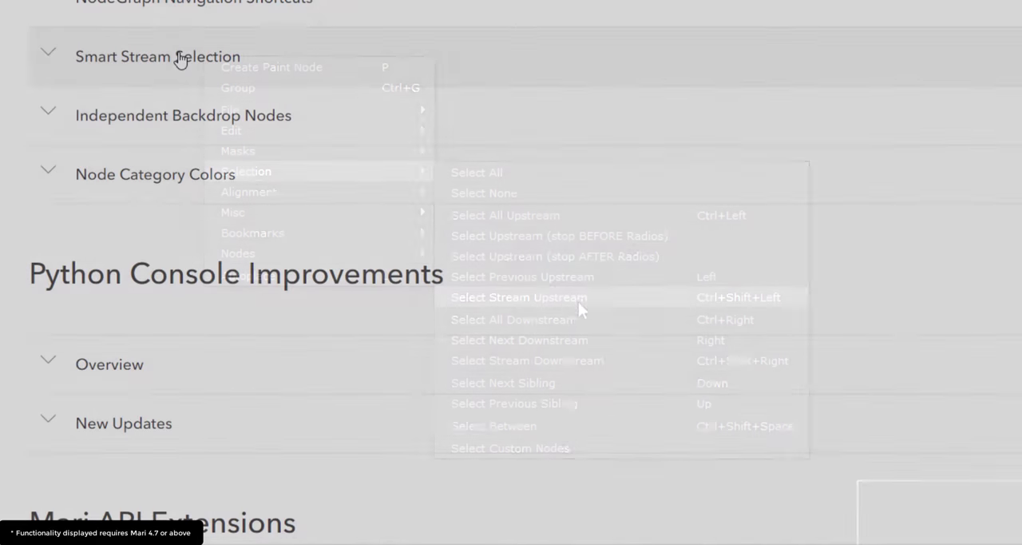
left_click(182, 59)
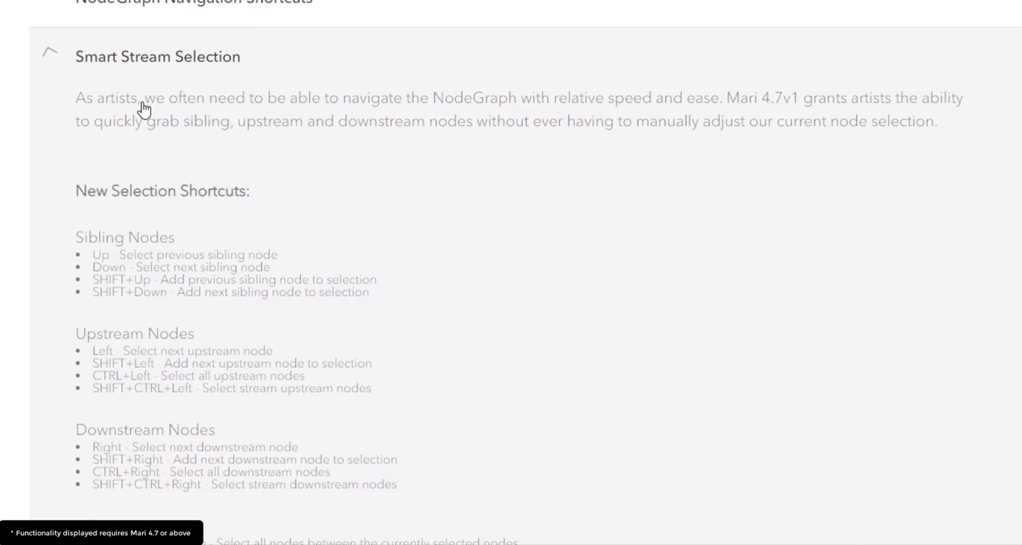
scroll(144, 109, "down", 5)
scroll(144, 109, "down", 5)
scroll(144, 110, "down", 3)
scroll(144, 120, "down", 3)
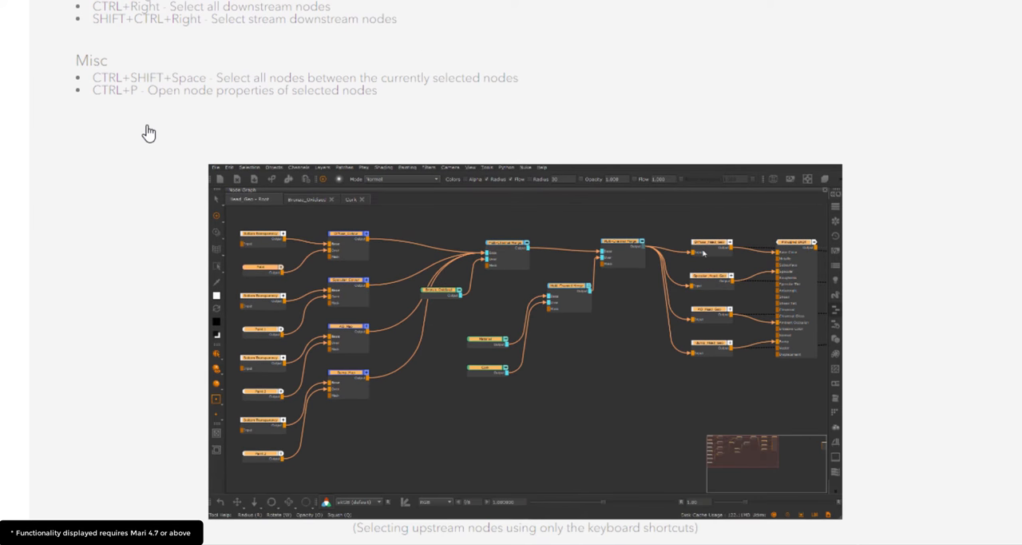
scroll(139, 131, "down", 3)
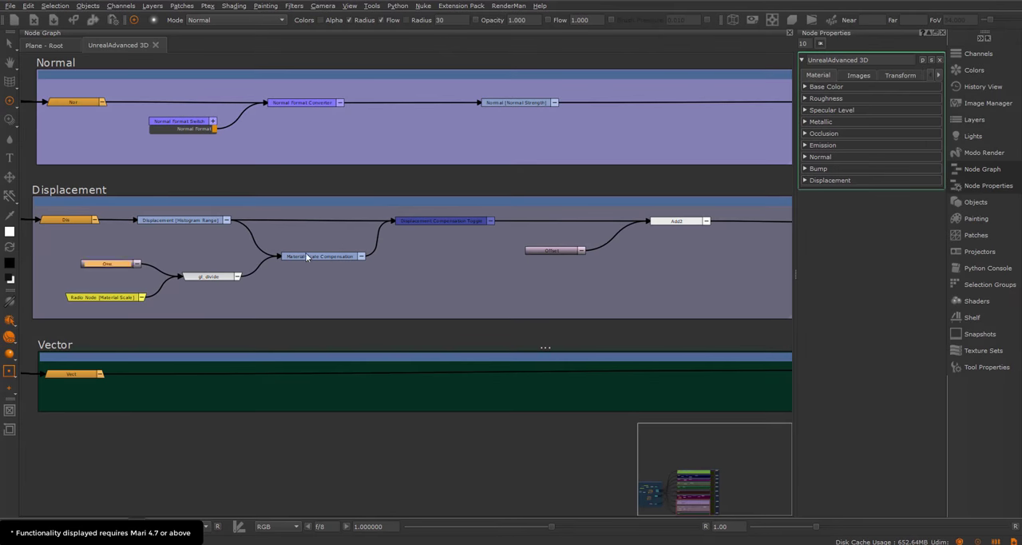
- Select all nodes upstream of the final Add node via the Selection menu
left_click(418, 228)
right_click(421, 262)
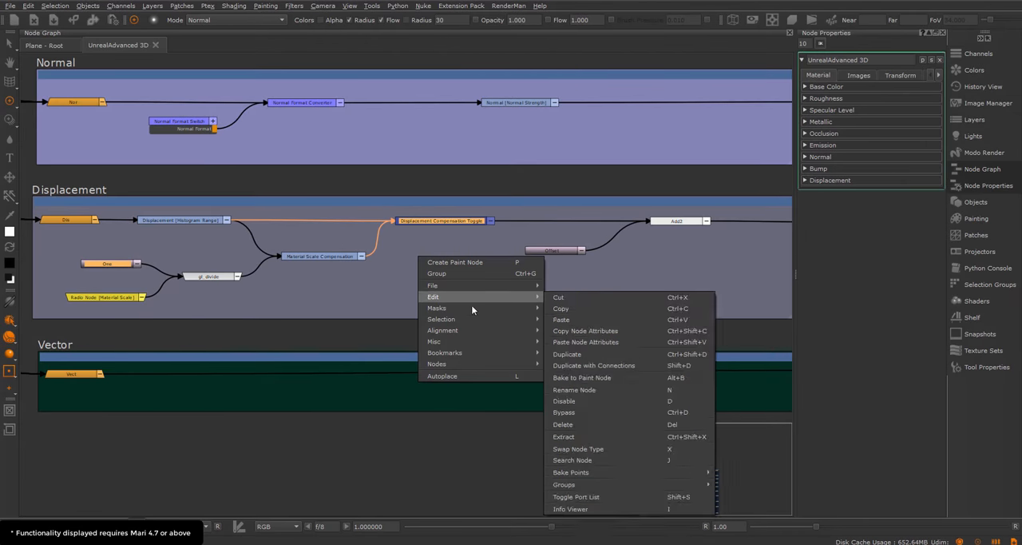
left_click(607, 459)
left_click(415, 276)
mouse_move(442, 319)
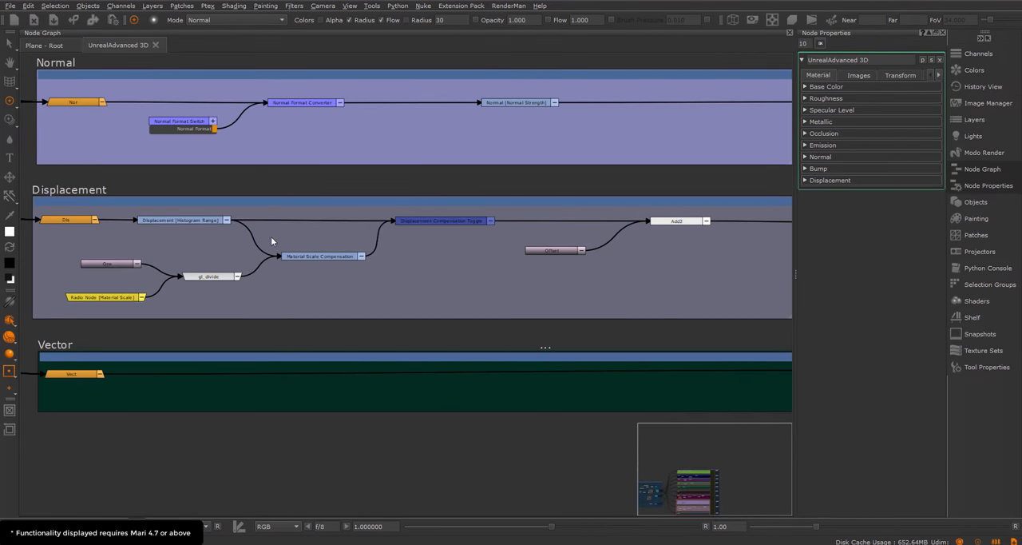
left_click(663, 222)
right_click(663, 222)
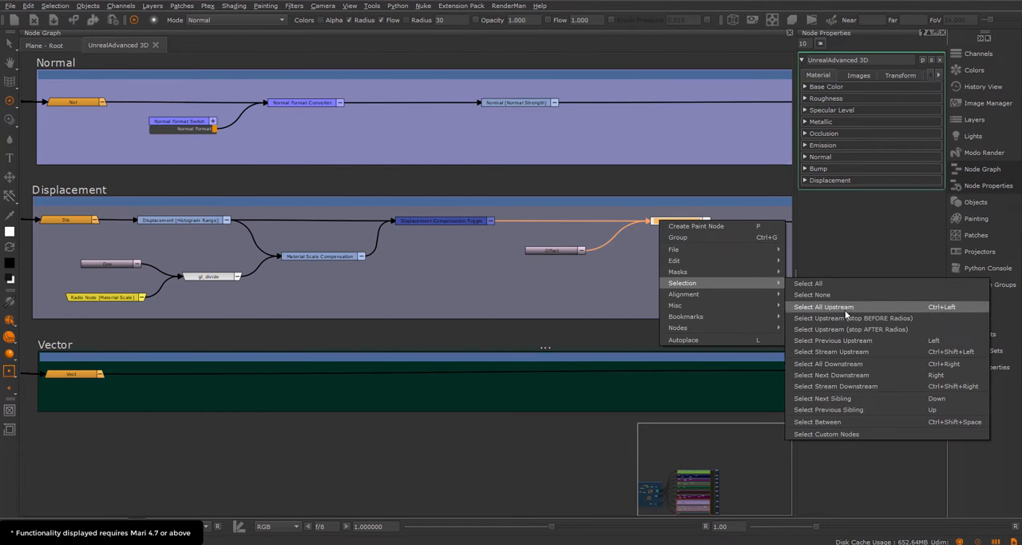
left_click(839, 307)
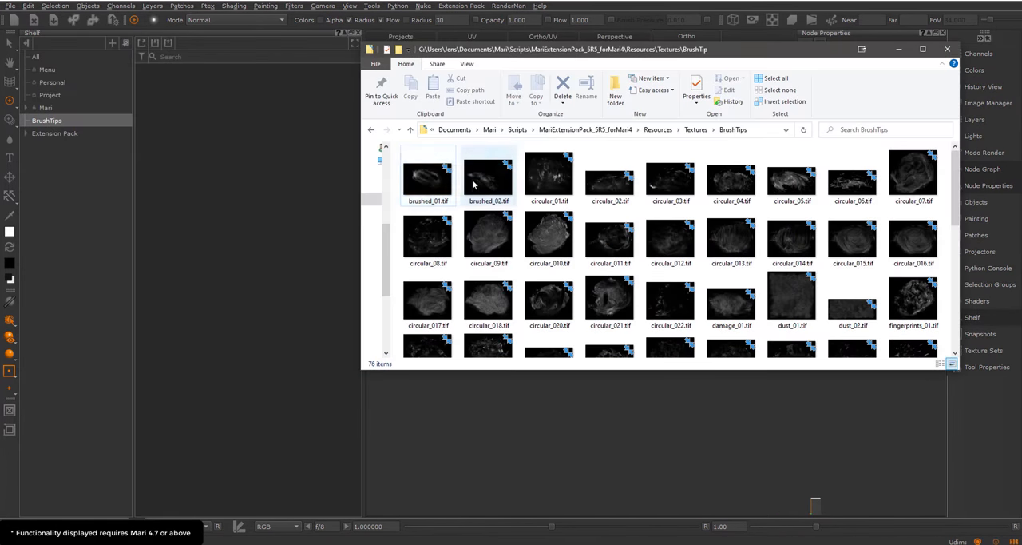
- Select brushed_01 through fingerprints_01 and drop the 27 images onto the BrushTips shelf
left_click(428, 177)
left_click(902, 301, "shift")
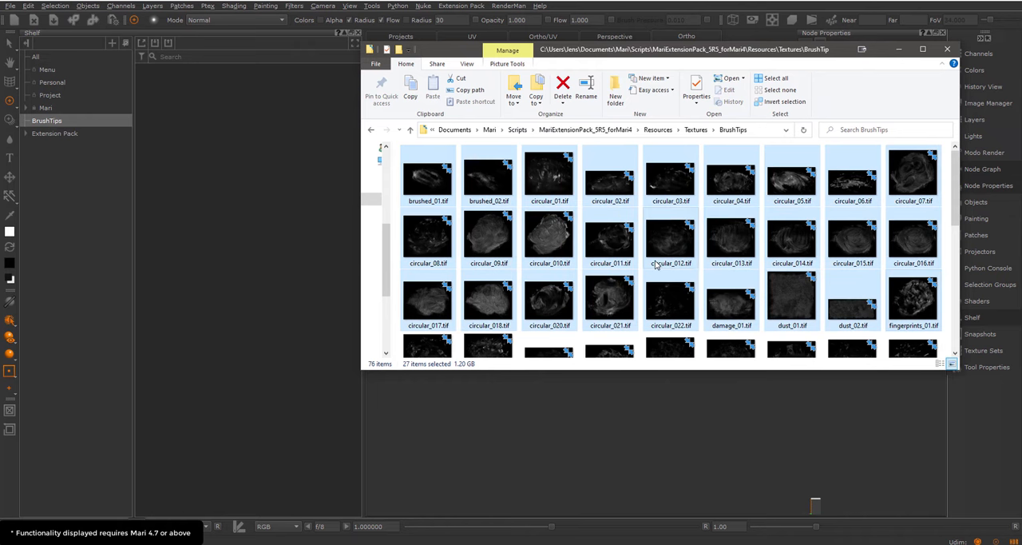
left_click_drag(609, 243, 208, 214)
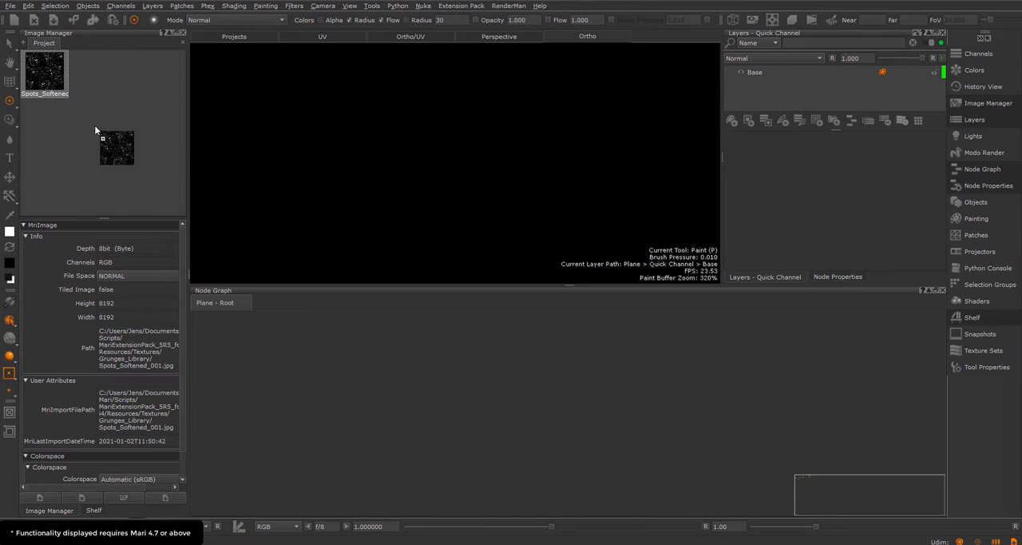
- Drop Spots_Softened into the graph as a Tiled node and onto Base as an Axis Projection layer
left_click_drag(45, 74, 432, 382)
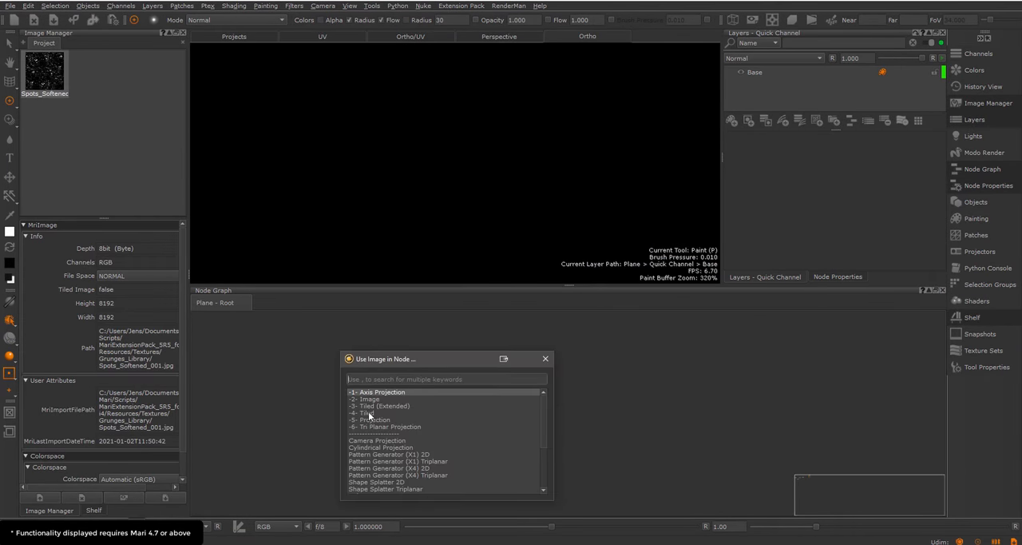
double_click(368, 412)
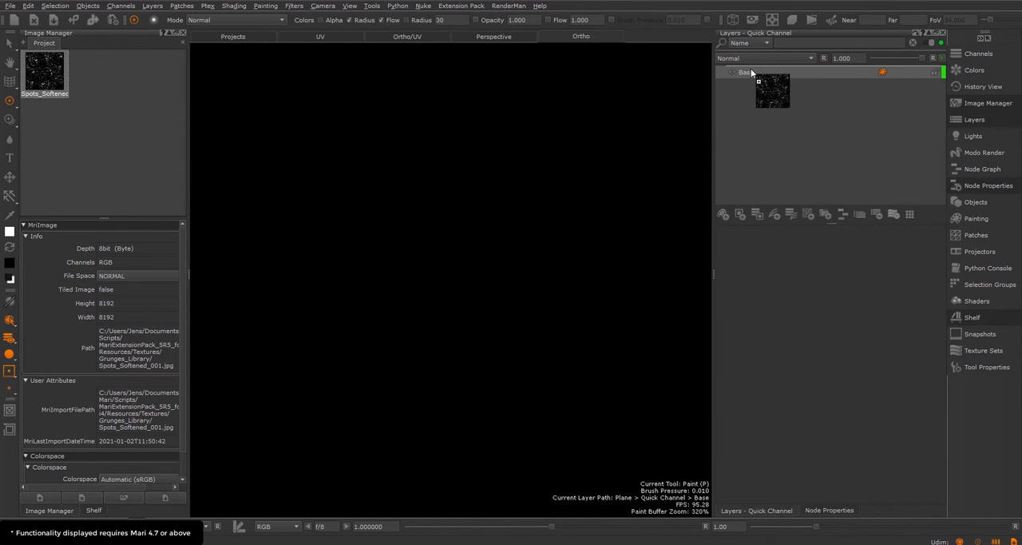
left_click_drag(751, 72, 751, 72)
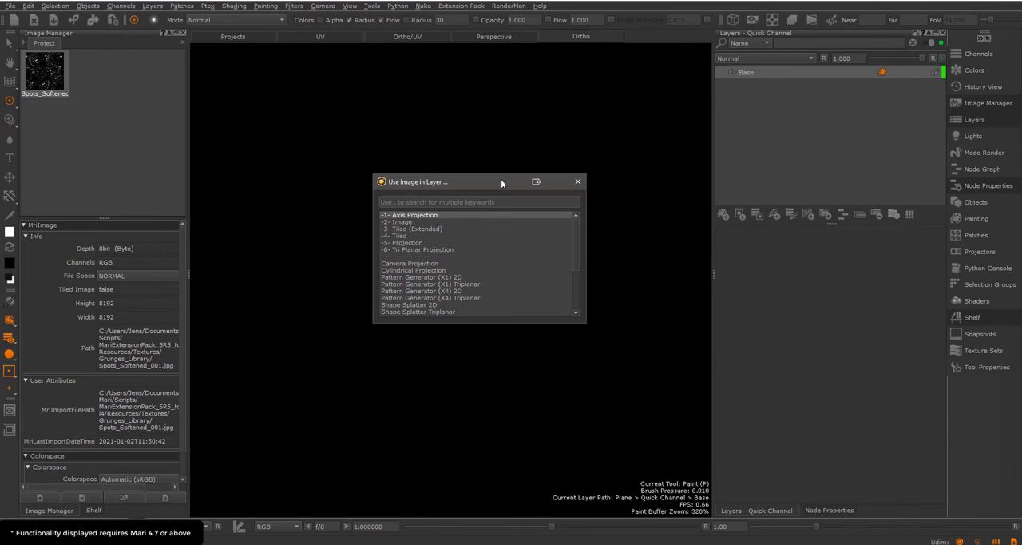
key("6")
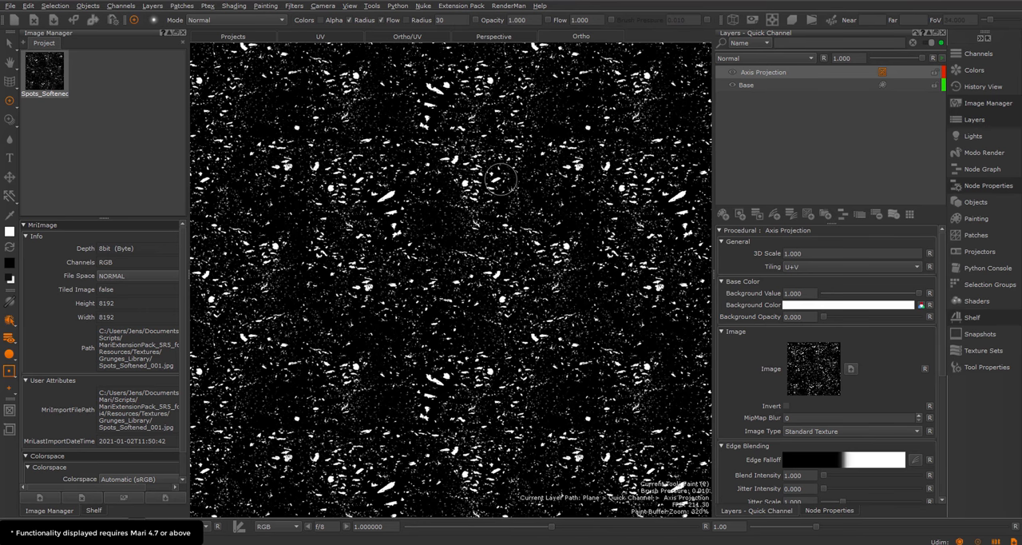
- Add the Weave 8 2D mask preset as a new layer above Base
right_click(767, 72)
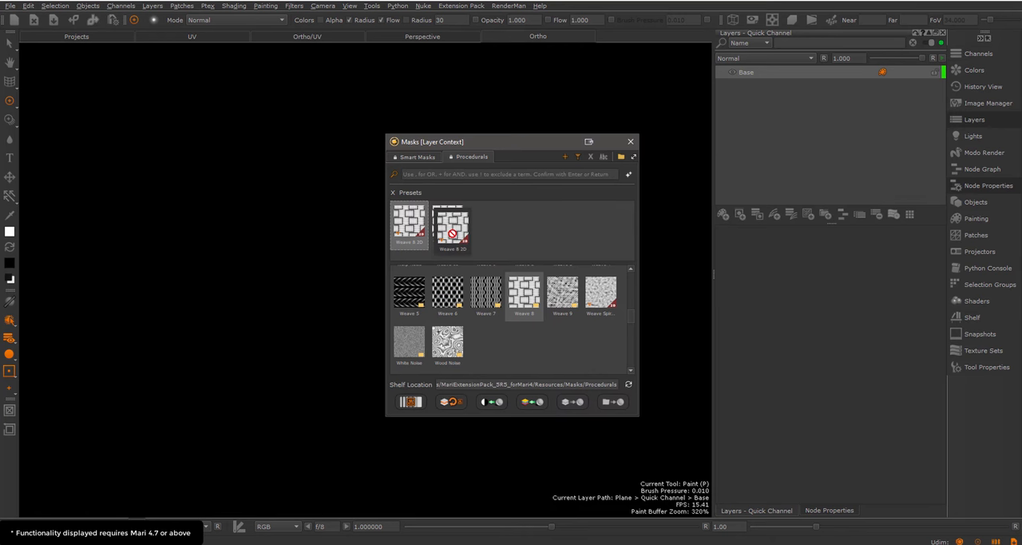
left_click_drag(452, 231, 812, 76)
left_click(555, 410)
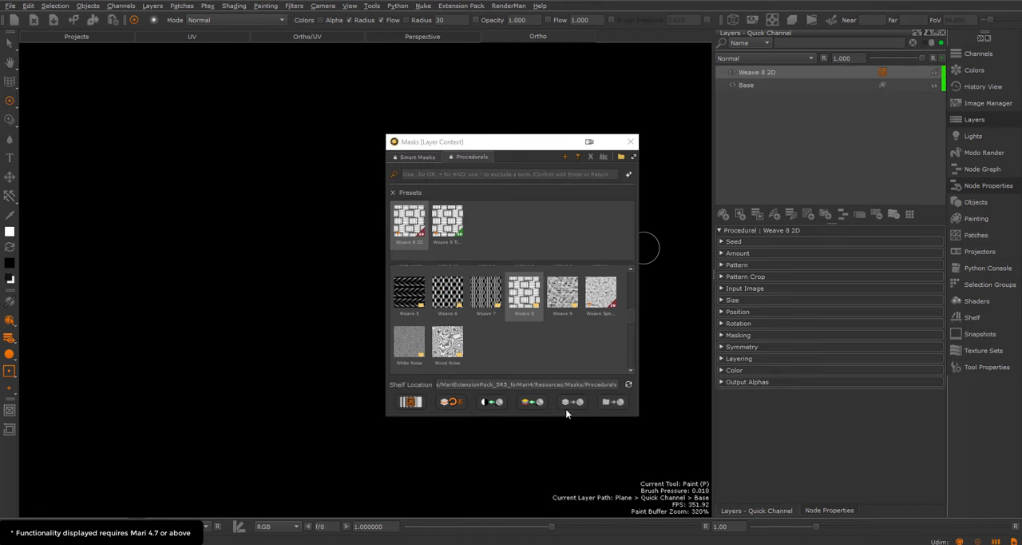
left_click(634, 144)
- Set the weave's Pattern Specific 2 value to 0.121
left_click(736, 264)
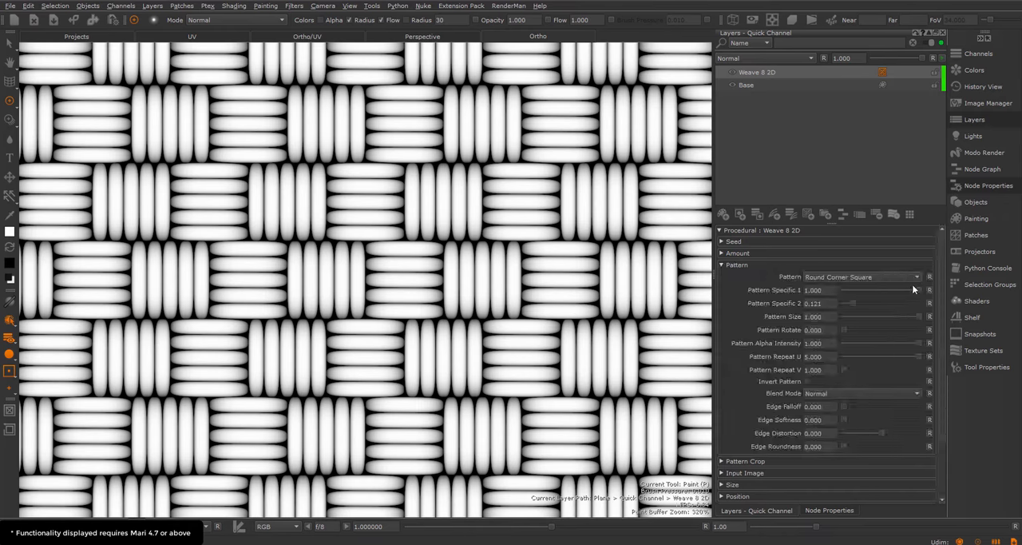
left_click_drag(843, 303, 918, 290)
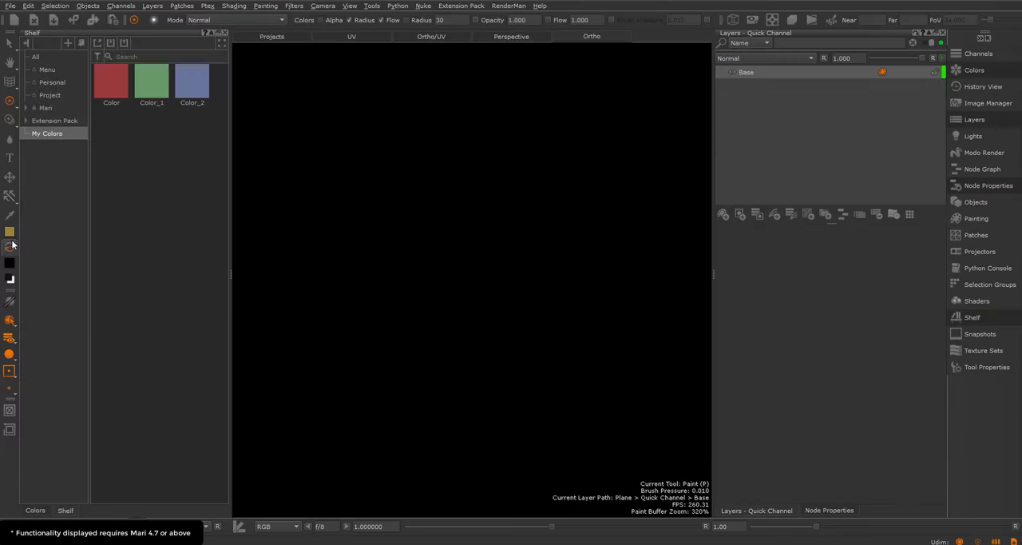
- Drop a yellow foreground-swatch layer, a red shelf-swatch layer and a new green palette layer onto Base
left_click_drag(10, 232, 794, 72)
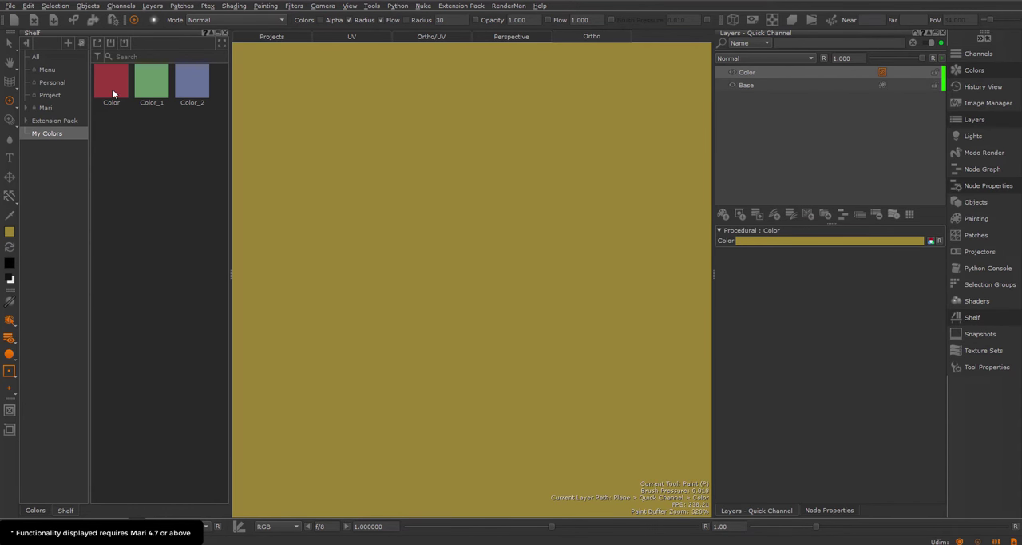
left_click_drag(112, 89, 797, 70)
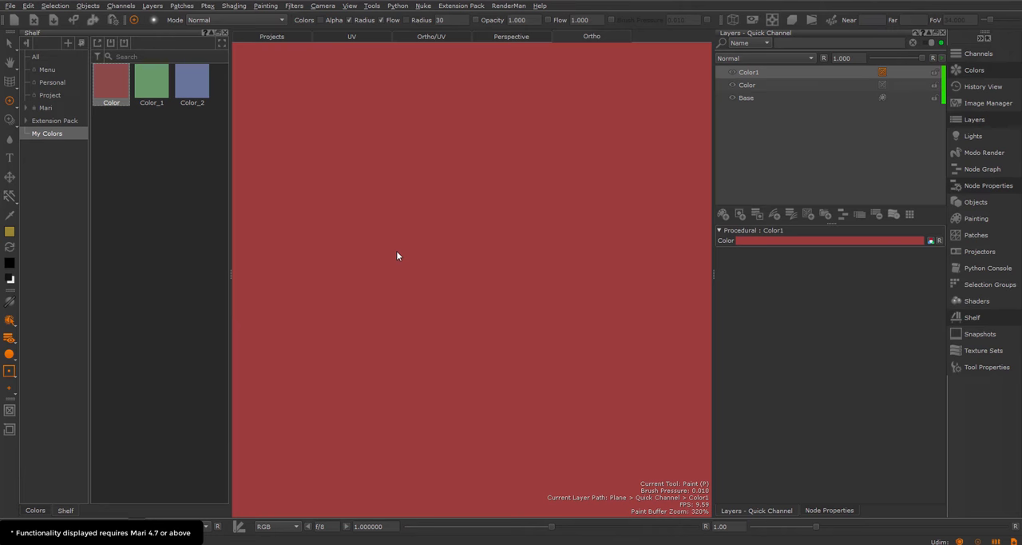
left_click(35, 509)
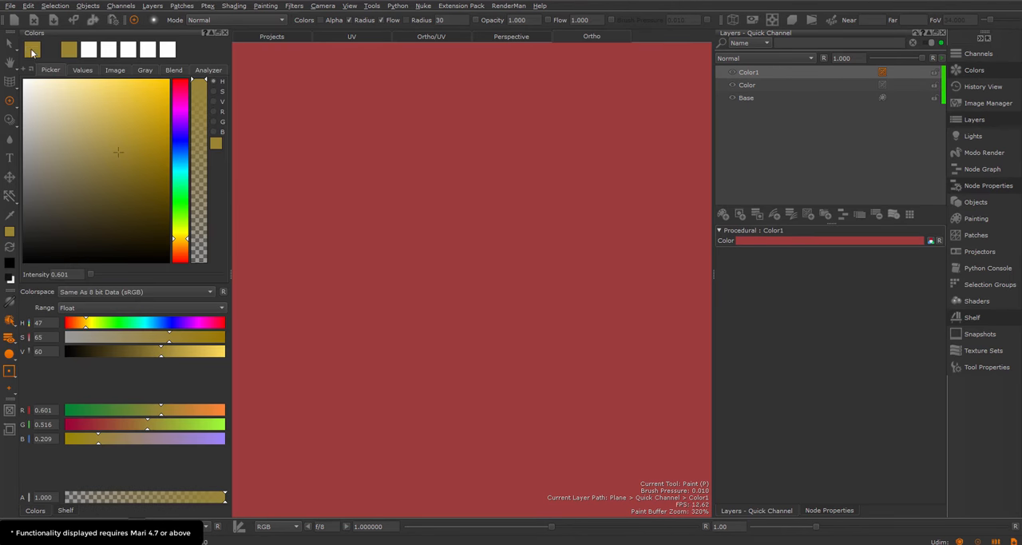
left_click(120, 322)
left_click_drag(32, 50, 826, 68)
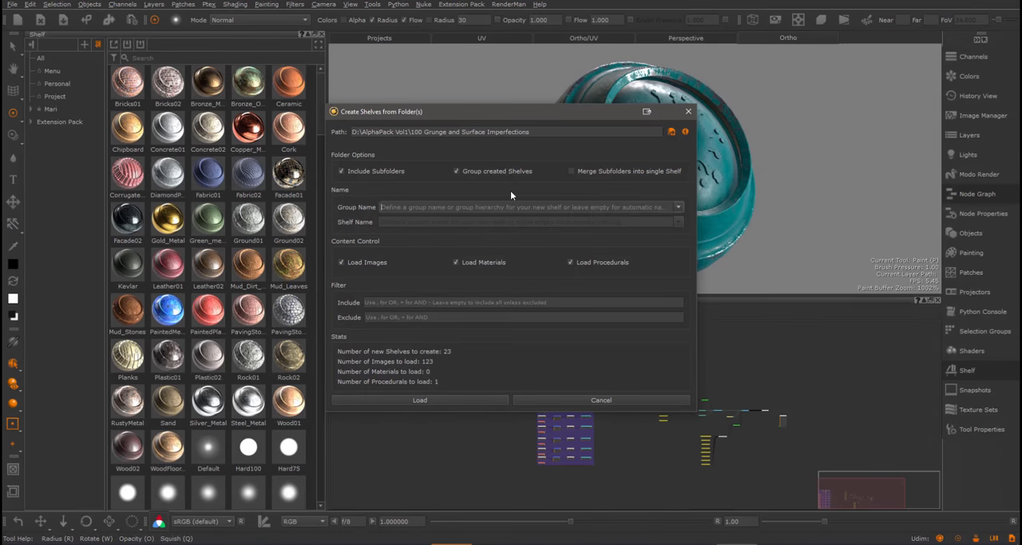
- Load the grunge folder as grouped shelves and browse the BrokenOff, Cracks and Edgechips sub-shelves
left_click(419, 398)
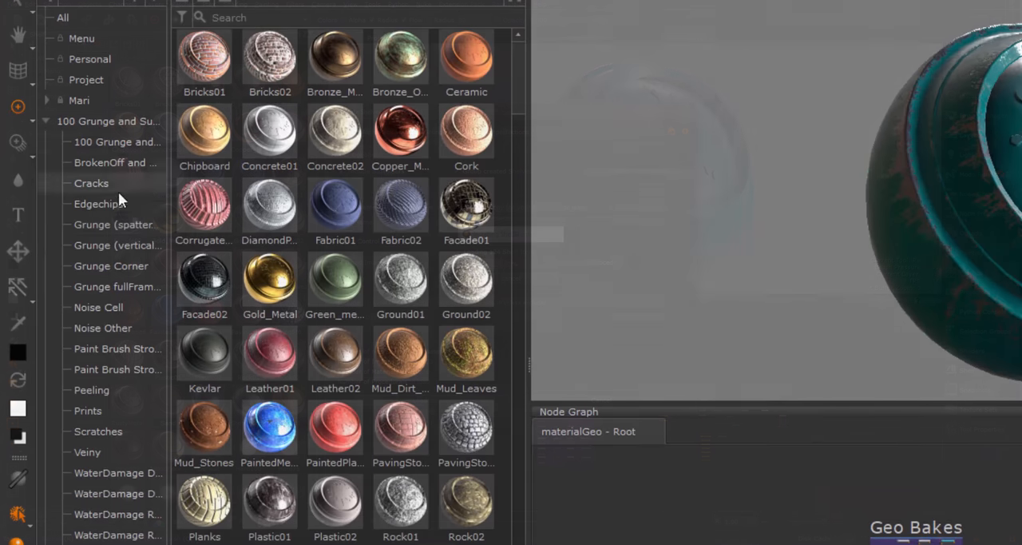
left_click(127, 163)
left_click(89, 182)
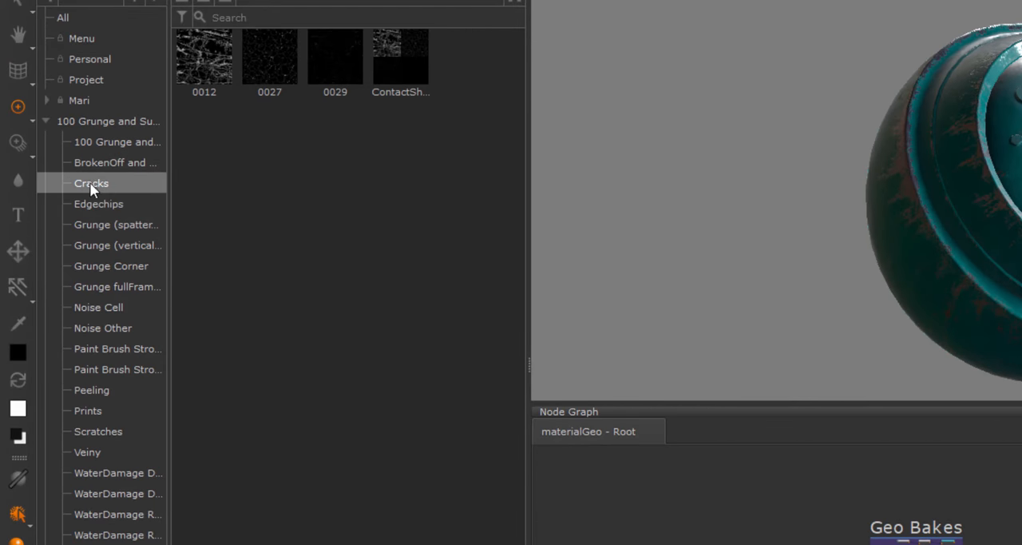
left_click(98, 204)
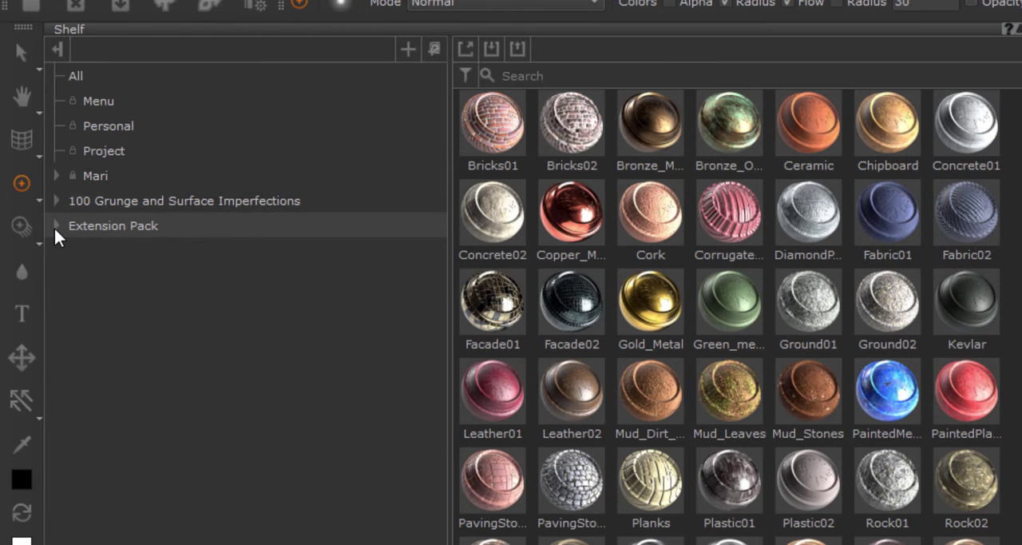
- Expand the Extension Pack shelf group and display its Grunges textures
left_click(53, 226)
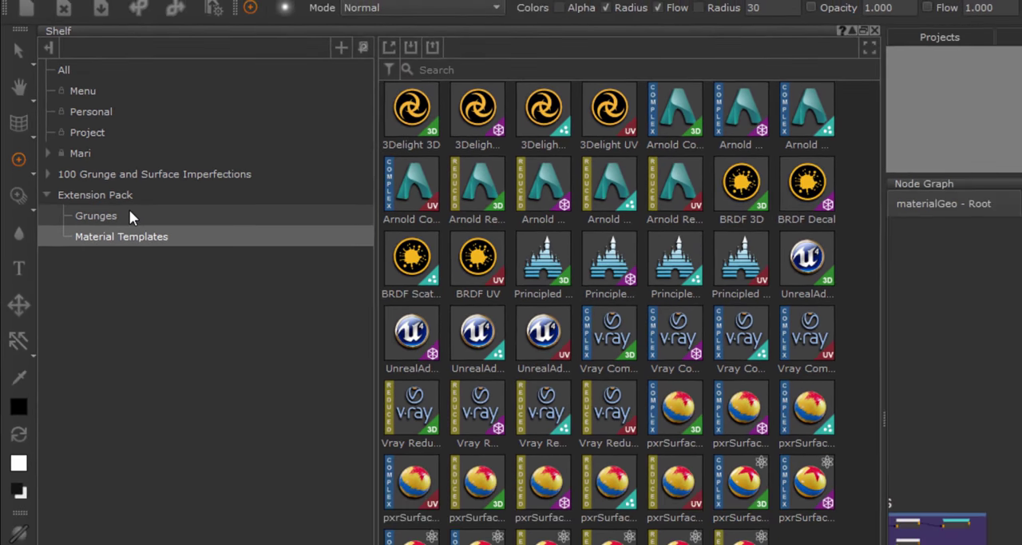
left_click(95, 216)
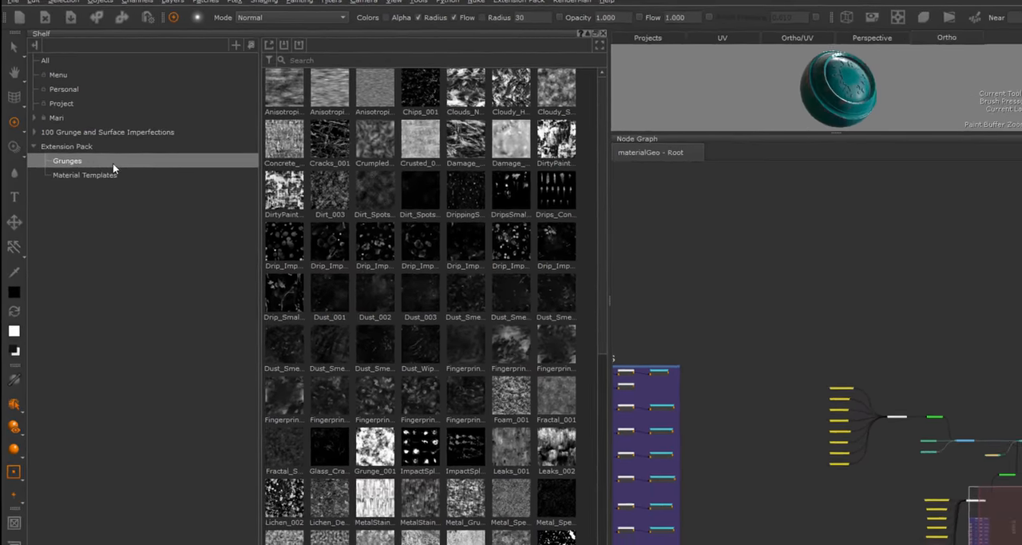
scroll(533, 247, "down", 5)
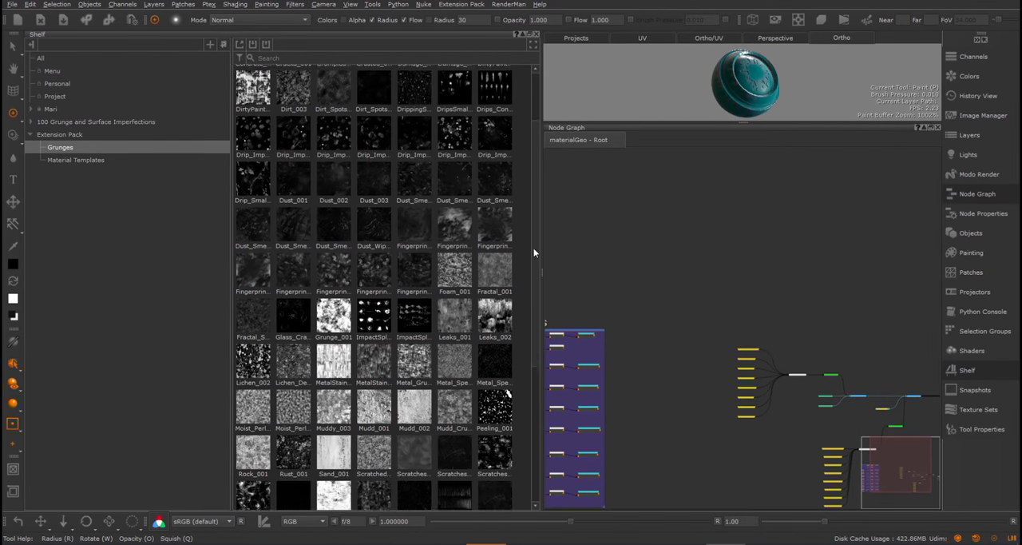
scroll(532, 331, "down", 5)
scroll(533, 386, "down", 3)
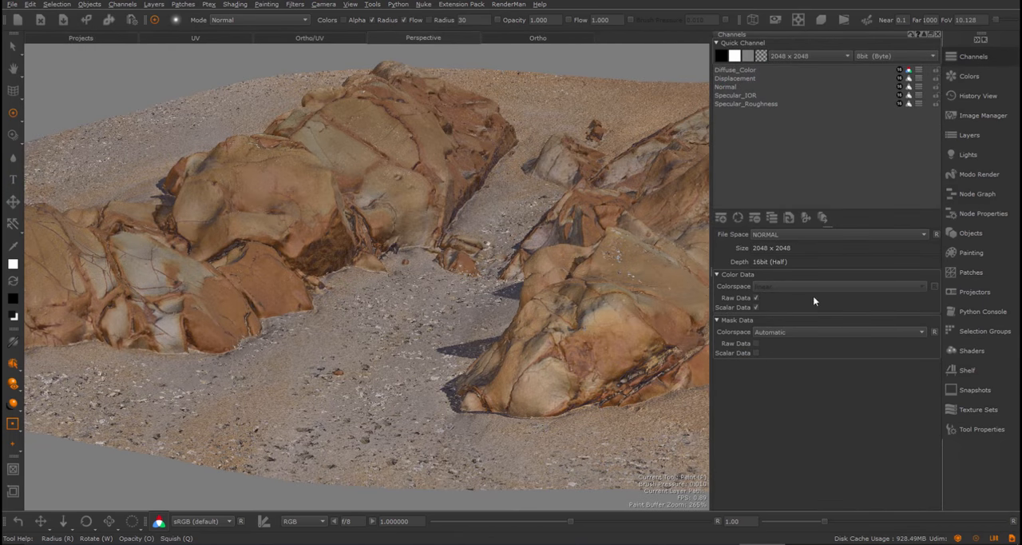
- Set up a custom Normal channel export with Execute Post Process enabled
left_click(826, 217)
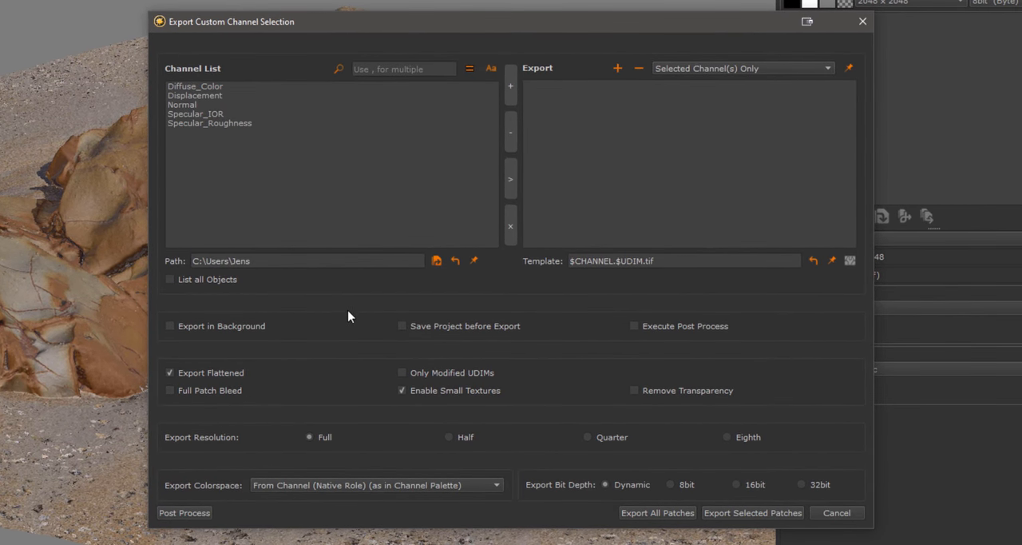
left_click(403, 373)
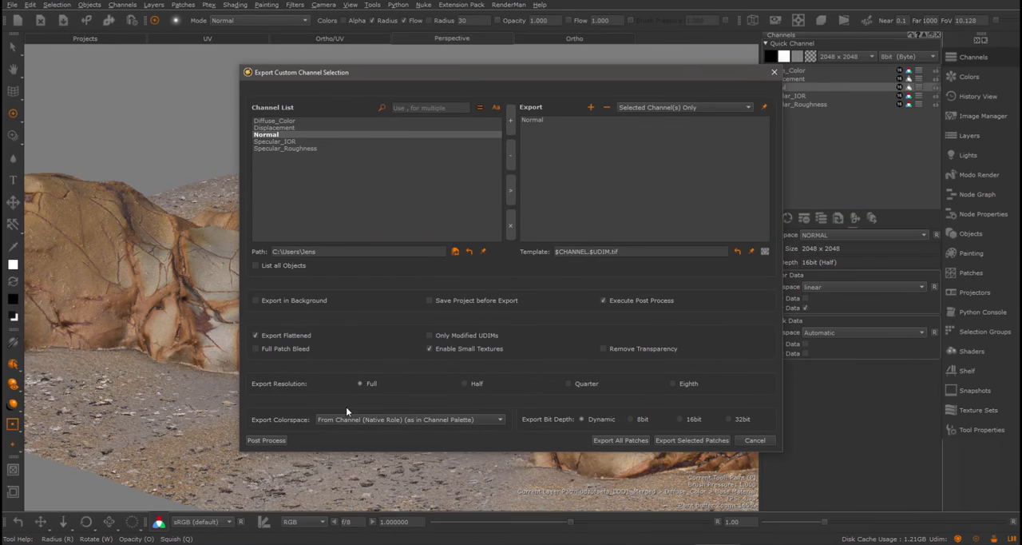
left_click(262, 439)
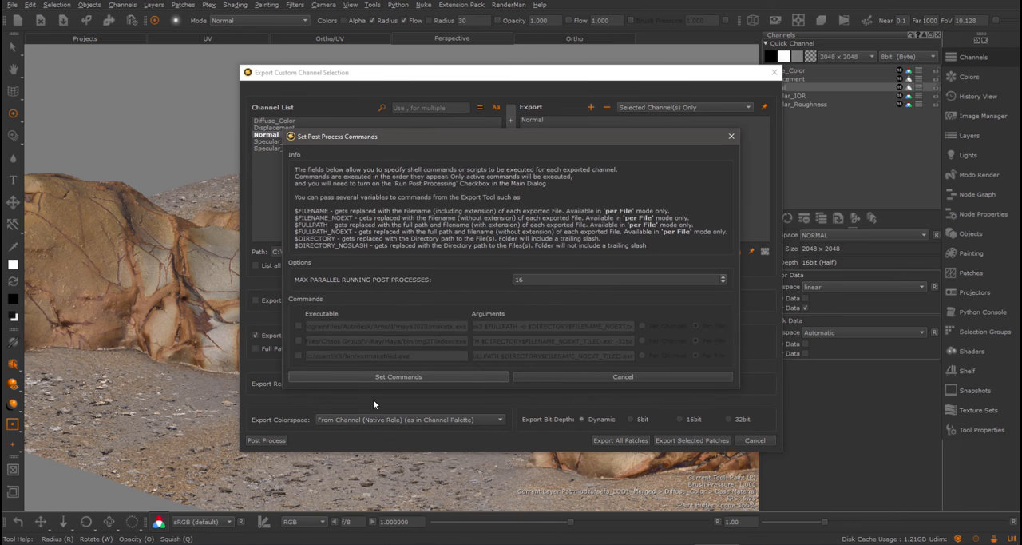
- Enable the maketx, img2tiledexr and exrmaketiled post-process commands
left_click(300, 326)
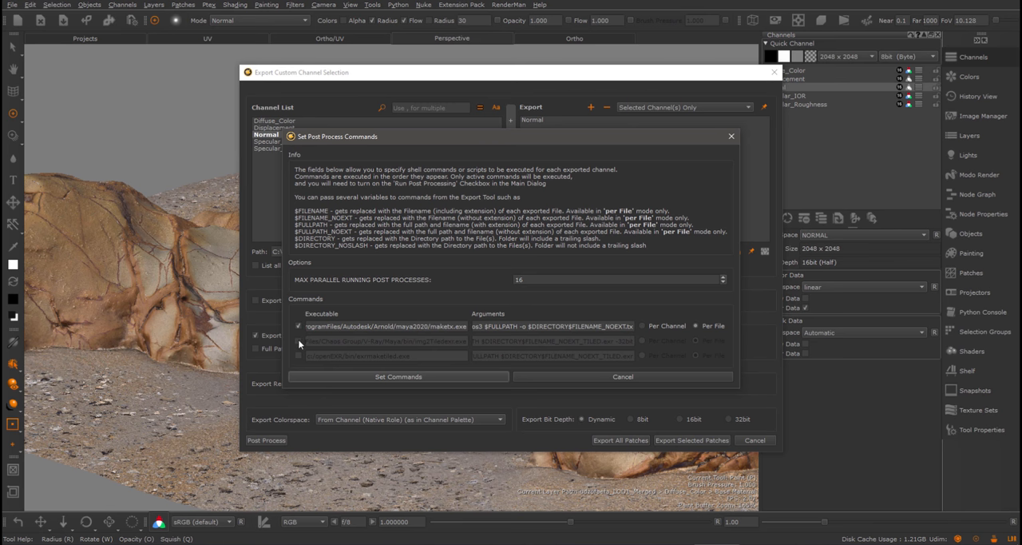
left_click(298, 340)
left_click(298, 355)
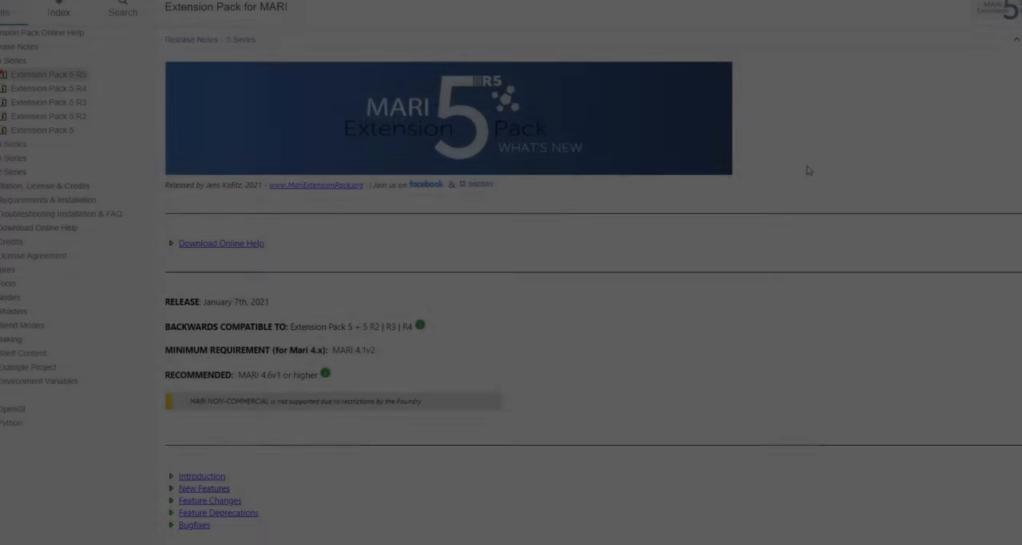
scroll(809, 170, "down", 10)
scroll(810, 170, "down", 10)
scroll(809, 170, "down", 10)
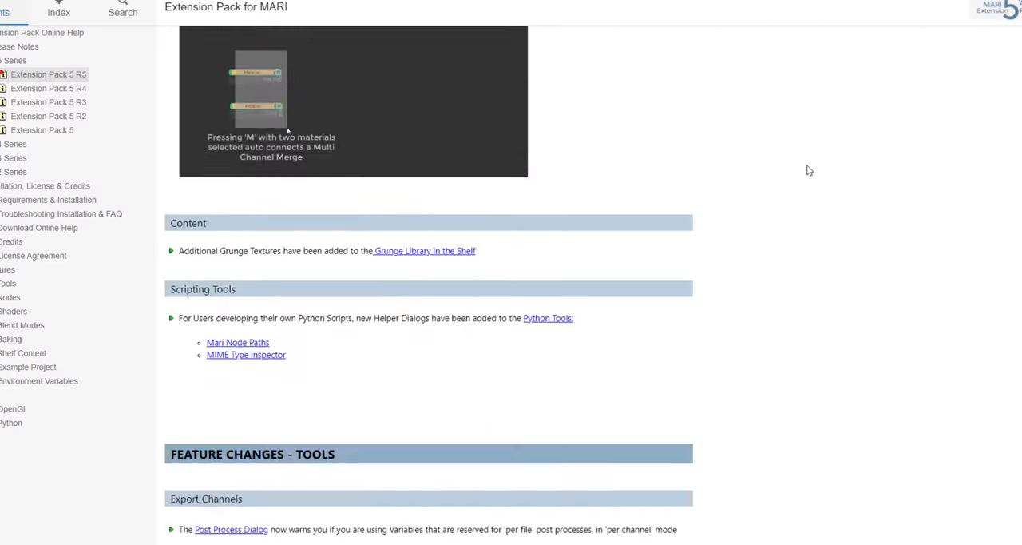